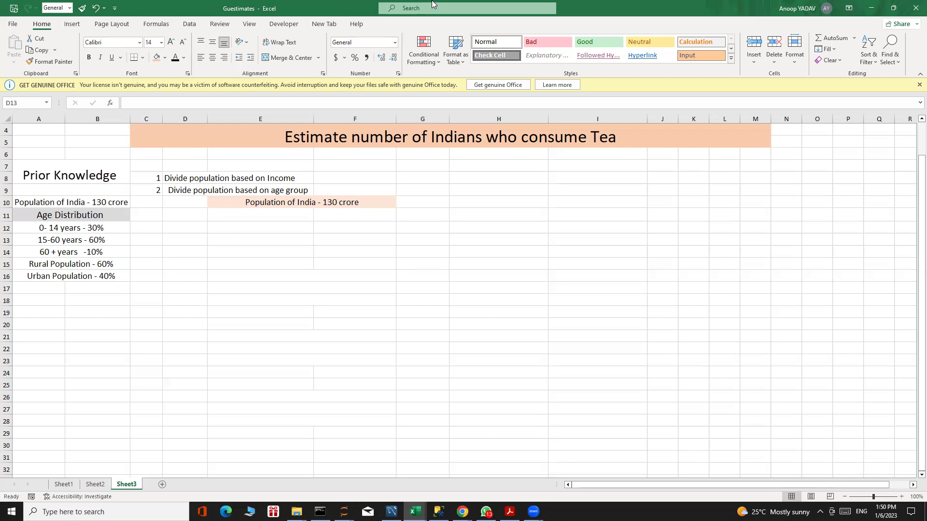
Review the population of India figure and the age distribution entries under Prior Knowledge
{"action": "scroll", "coordinate": [765, 439], "scroll_direction": "up", "scroll_amount": 1}
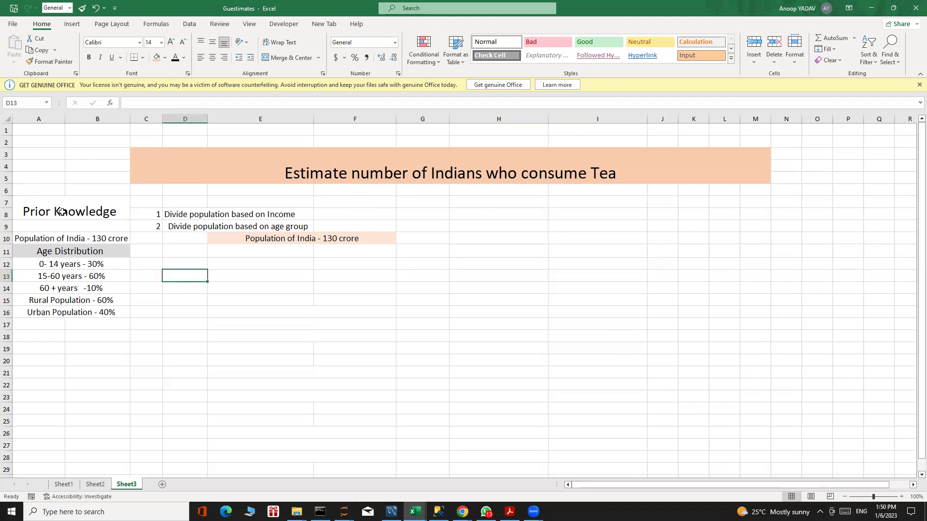
{"action": "left_click", "coordinate": [19, 242]}
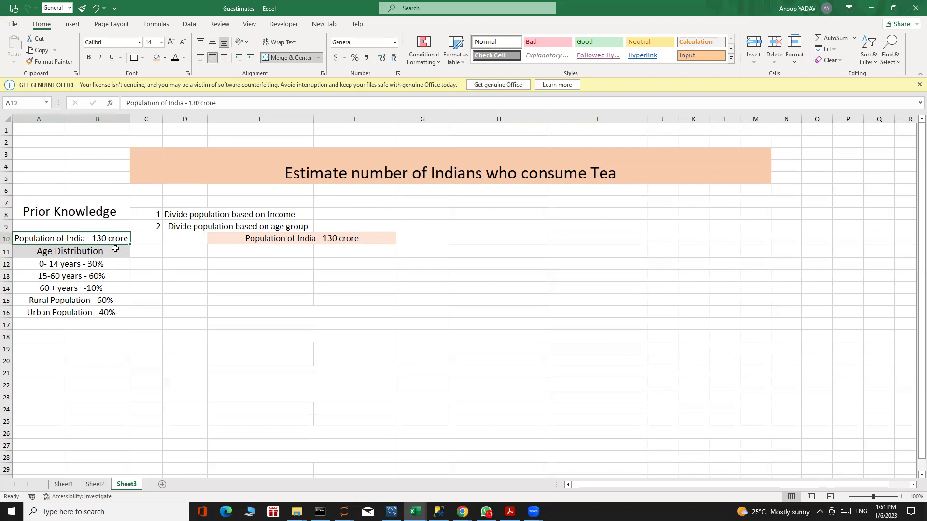
{"action": "left_click", "coordinate": [32, 264]}
{"action": "left_click", "coordinate": [34, 275]}
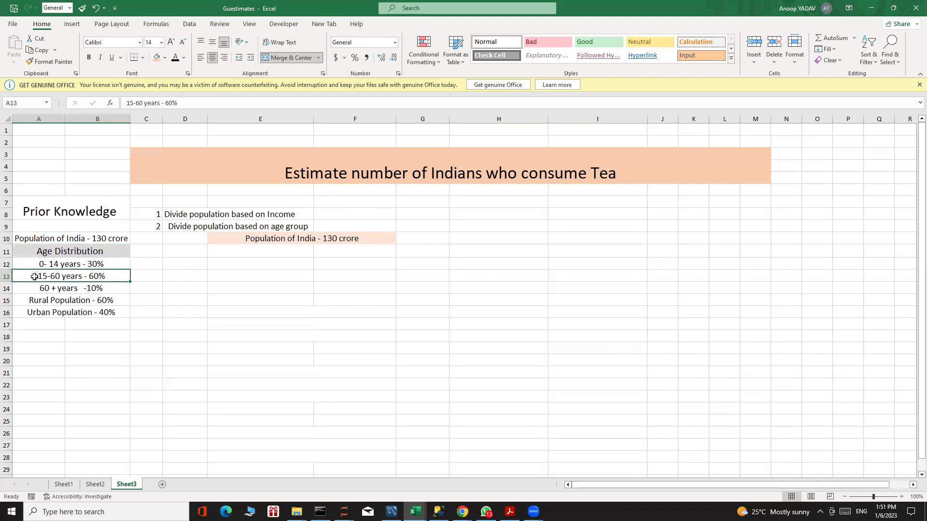
{"action": "left_click", "coordinate": [33, 264]}
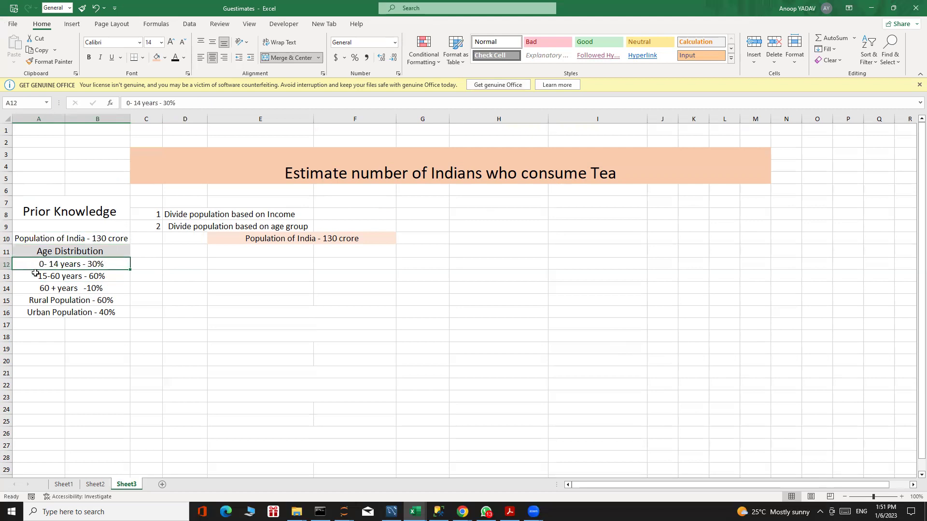
{"action": "left_click", "coordinate": [34, 276]}
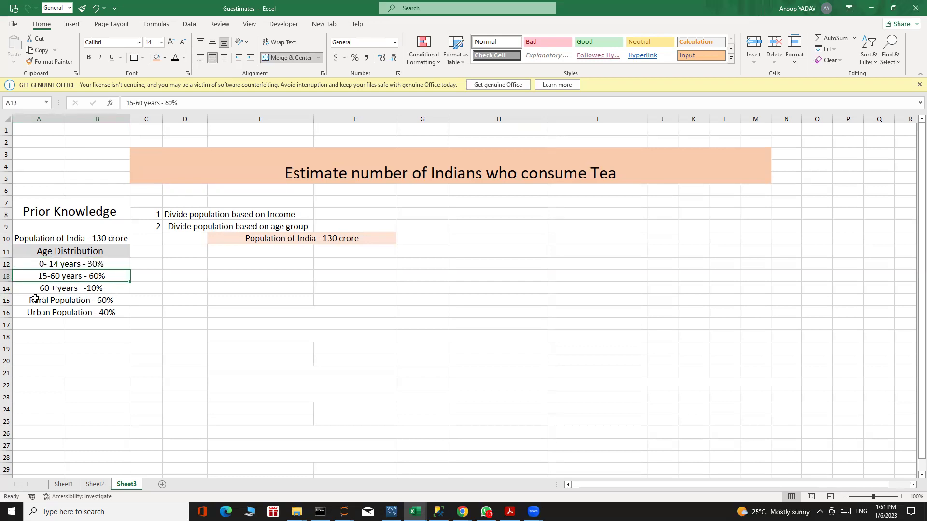
{"action": "left_click", "coordinate": [263, 257]}
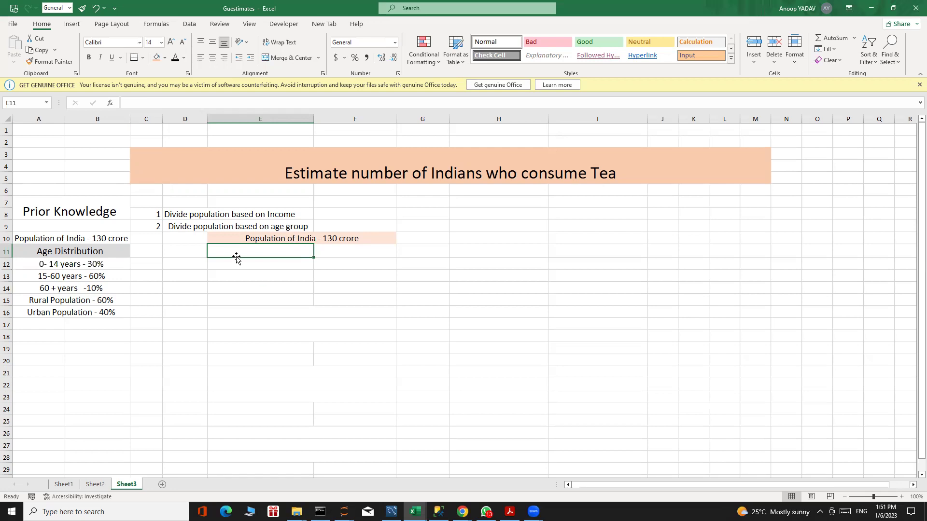
{"action": "double_click", "coordinate": [192, 254]}
{"action": "type", "text": "1."}
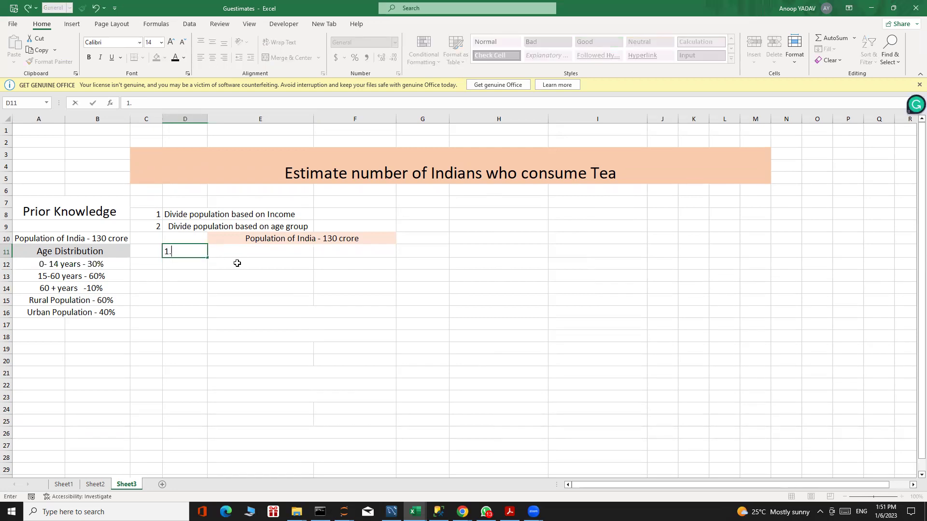
{"action": "key", "text": "BackSpace"}
{"action": "key", "text": "BackSpace"}
Start the income breakdown in row 12 with number 1 in D12 and "Low Income Group" in E12
{"action": "left_click", "coordinate": [191, 263]}
{"action": "type", "text": "1"}
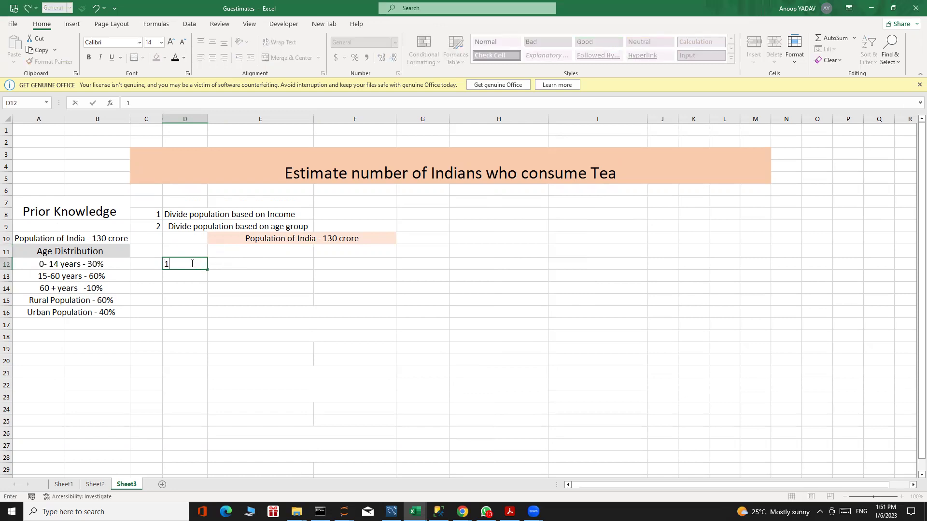
{"action": "type", "text": "."}
{"action": "key", "text": "Return"}
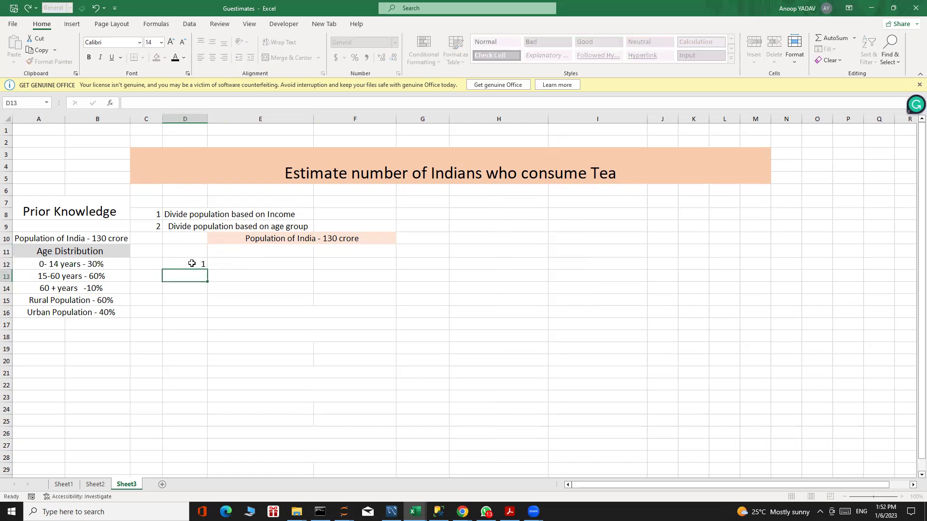
{"action": "double_click", "coordinate": [218, 264]}
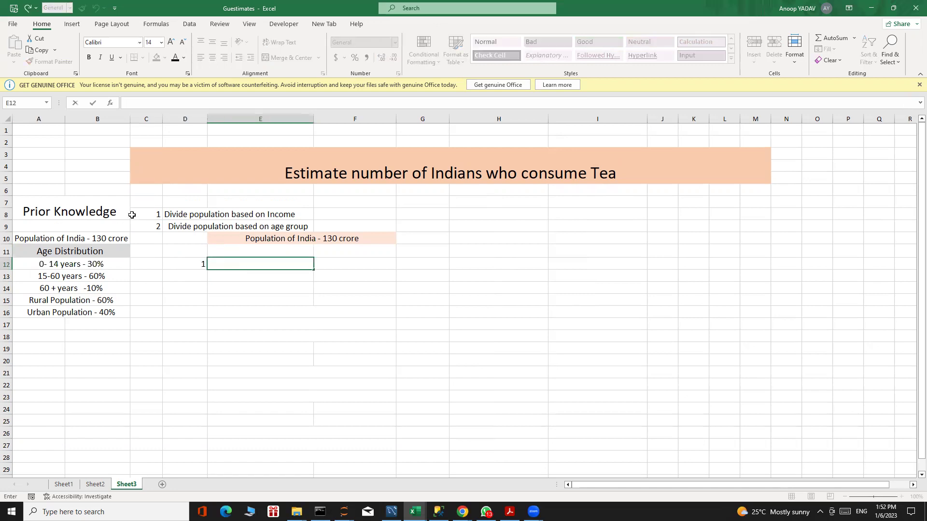
{"action": "type", "text": "Low "}
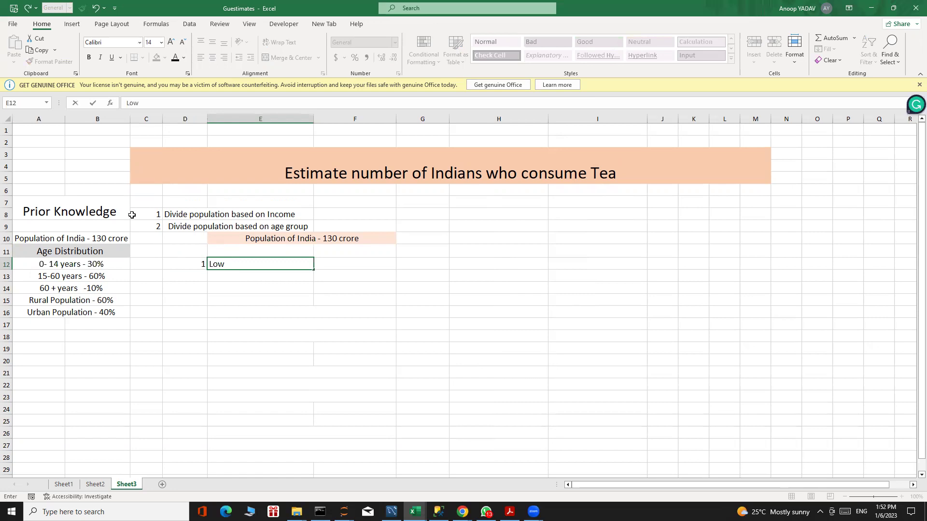
{"action": "type", "text": "Income Group"}
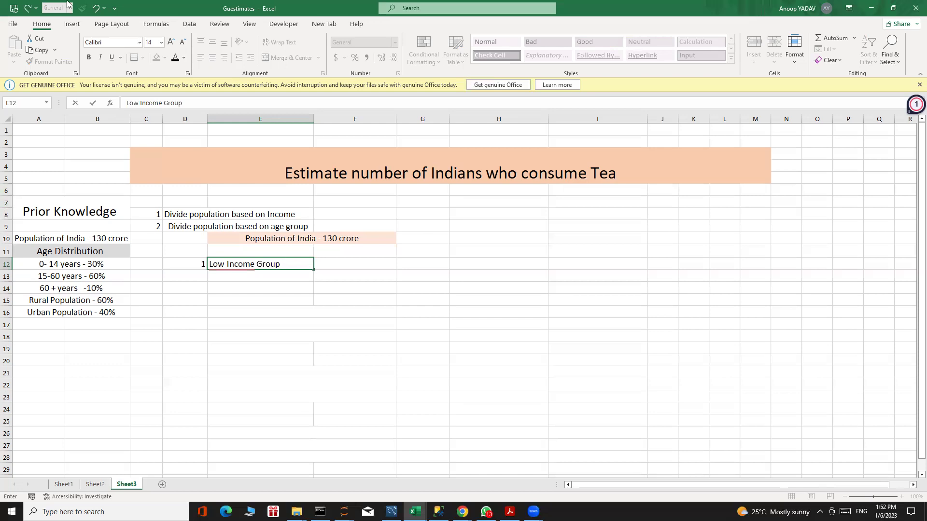
Enter 30% in F12 and "Approx - 40 crore" in G12 for the Low Income Group, widening column G to fit
{"action": "left_click", "coordinate": [359, 266]}
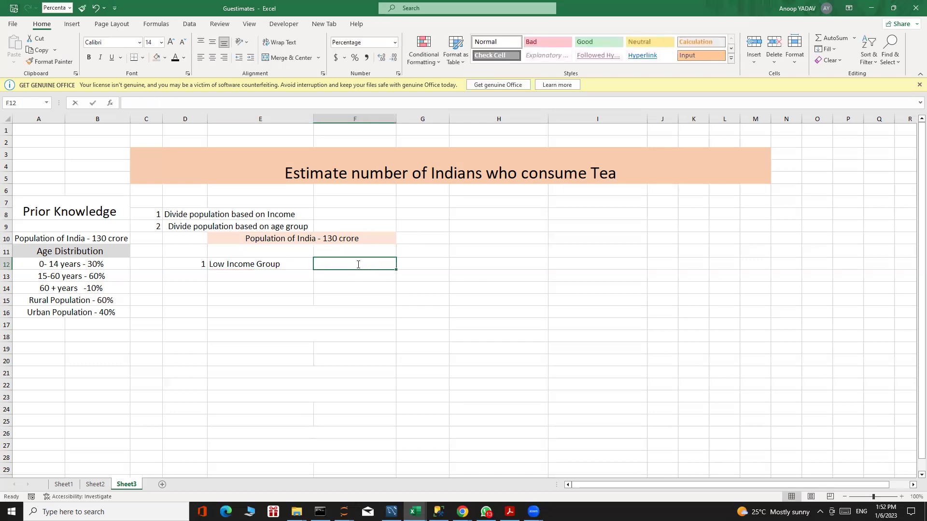
{"action": "type", "text": "30%"}
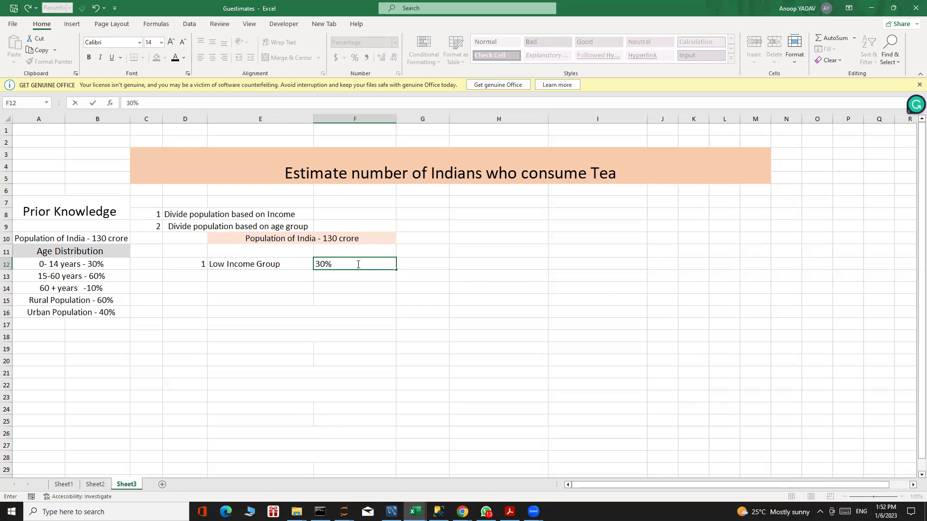
{"action": "left_click", "coordinate": [426, 262]}
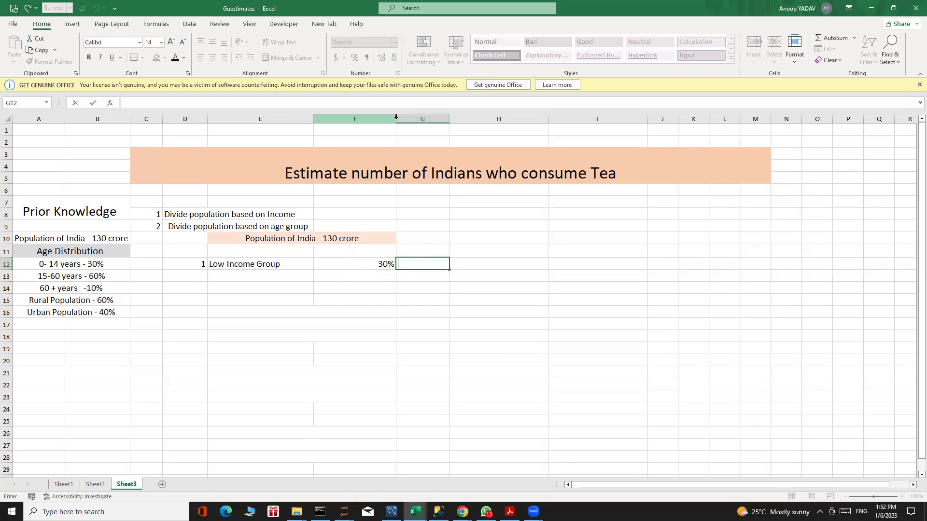
{"action": "double_click", "coordinate": [411, 260]}
{"action": "type", "text": "Approx"}
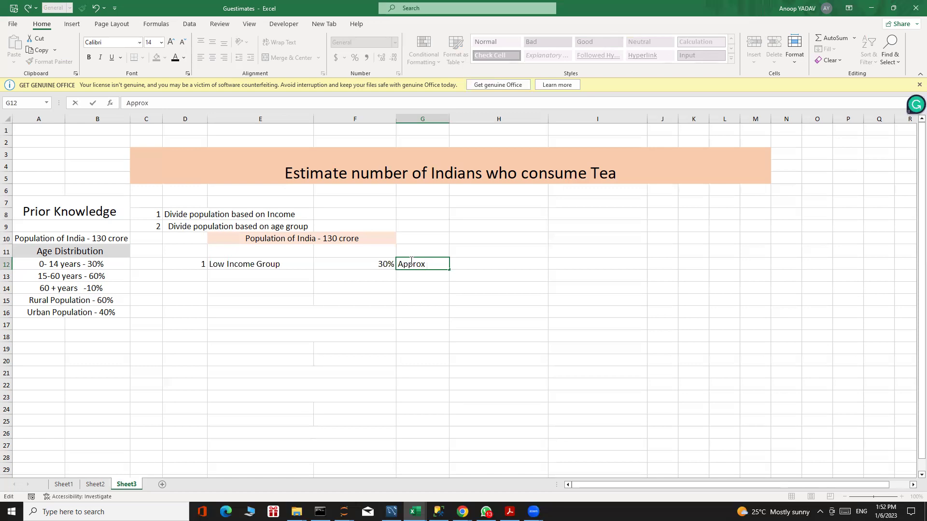
{"action": "type", "text": "- 40 crore"}
{"action": "key", "text": "Return"}
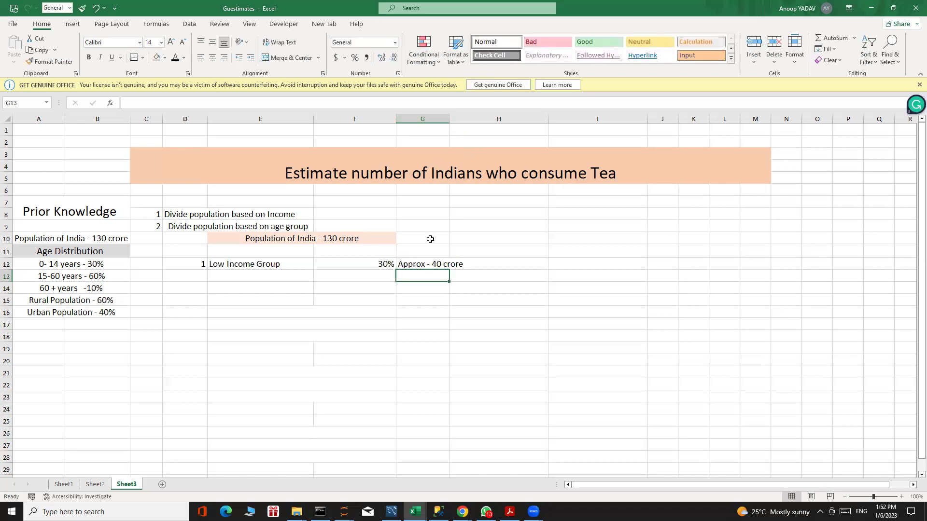
{"action": "mouse_move", "coordinate": [449, 119]}
{"action": "left_mouse_down"}
{"action": "mouse_move", "coordinate": [475, 117]}
{"action": "mouse_move", "coordinate": [467, 116]}
{"action": "left_mouse_up"}
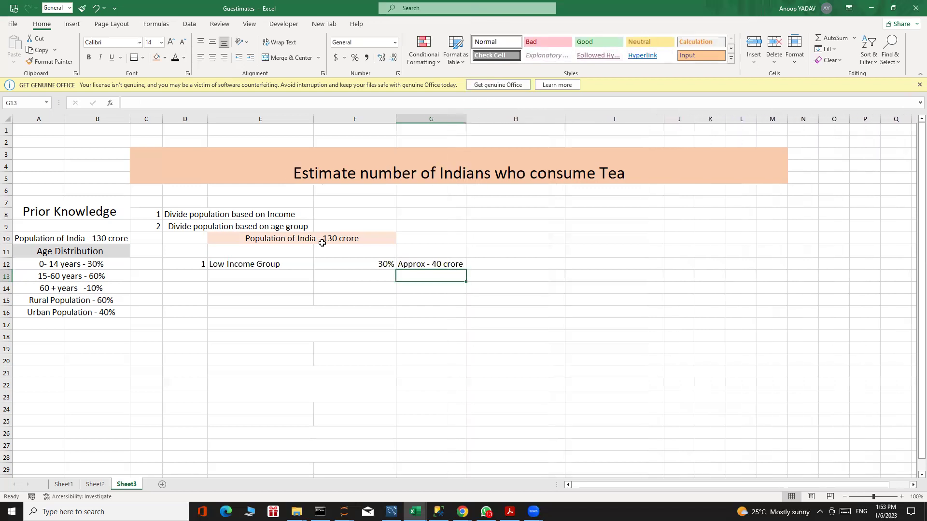
Add the second income category with number 2 in D13 and "Middle Income Group" in E13
{"action": "left_click", "coordinate": [192, 274]}
{"action": "type", "text": "2."}
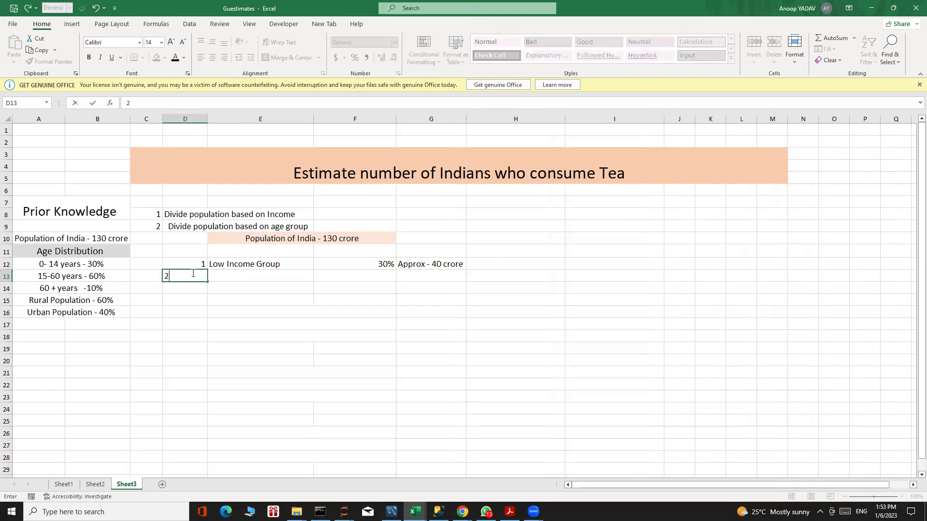
{"action": "left_click", "coordinate": [245, 272]}
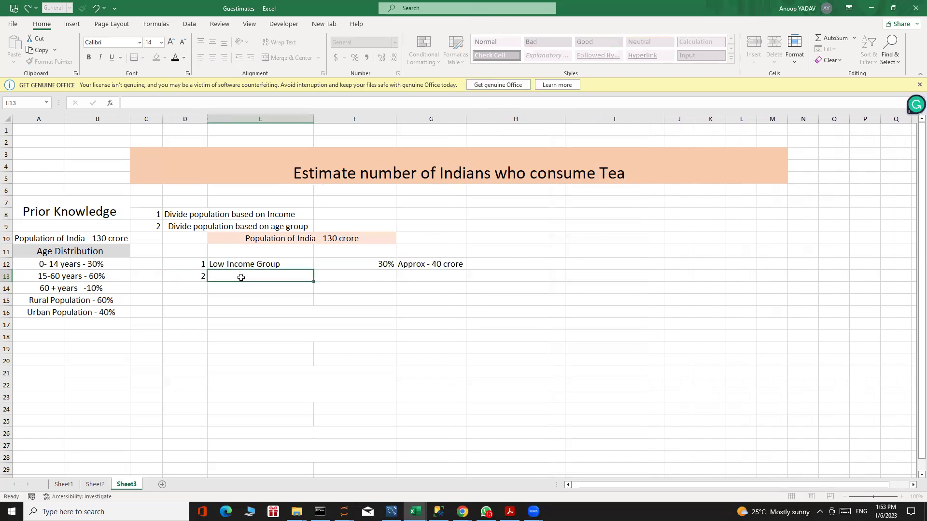
{"action": "type", "text": "Mid"}
{"action": "type", "text": "dle"}
{"action": "type", "text": "ncoeem="}
{"action": "key", "text": "BackSpace"}
{"action": "key", "text": "BackSpace"}
{"action": "key", "text": "BackSpace"}
{"action": "key", "text": "BackSpace"}
{"action": "type", "text": "me"}
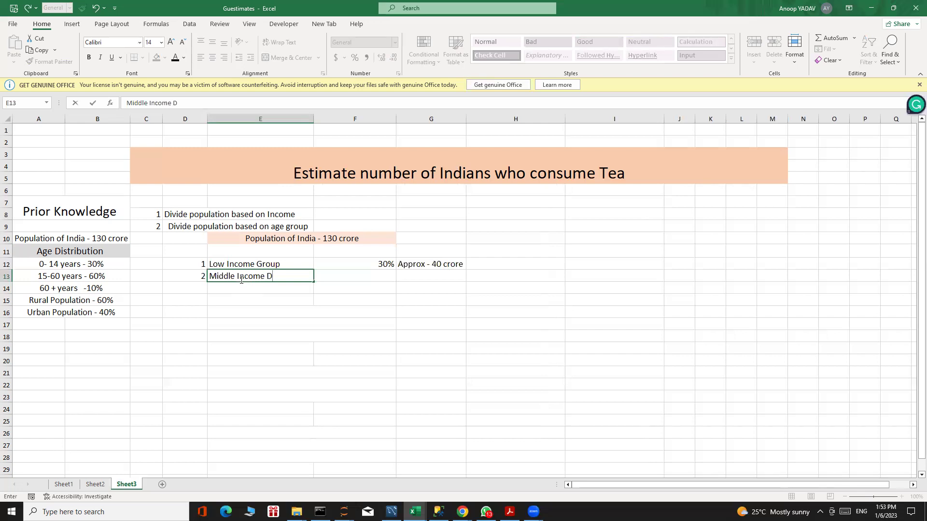
{"action": "type", "text": " Gro"}
{"action": "key", "text": "BackSpace"}
{"action": "type", "text": "oup"}
Enter 60% in F13 and "78 crore" in G13 for the Middle Income Group
{"action": "left_click", "coordinate": [352, 279]}
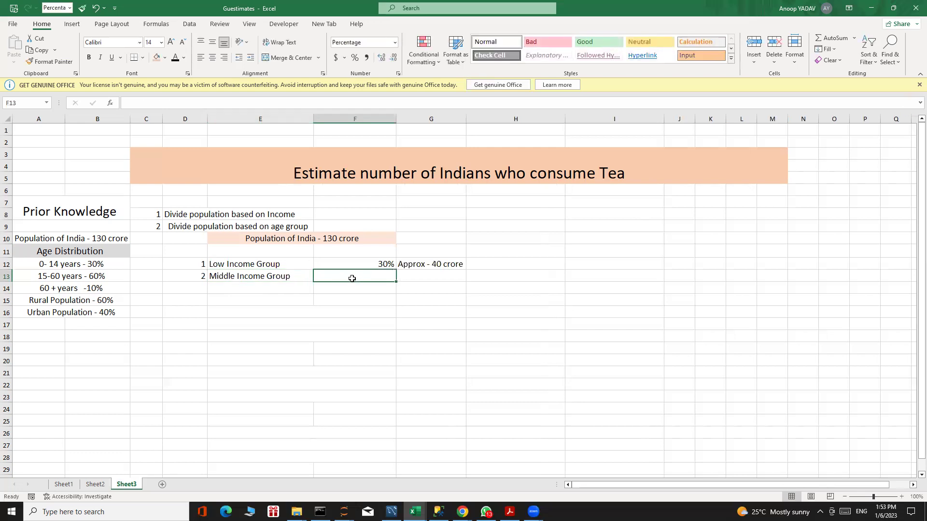
{"action": "type", "text": "^"}
{"action": "key", "text": "BackSpace"}
{"action": "type", "text": "60%"}
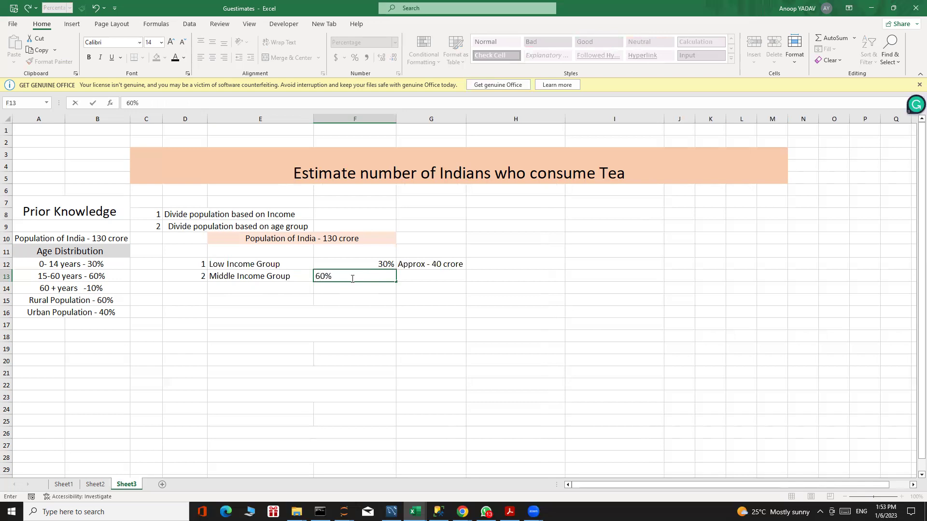
{"action": "key", "text": "Return"}
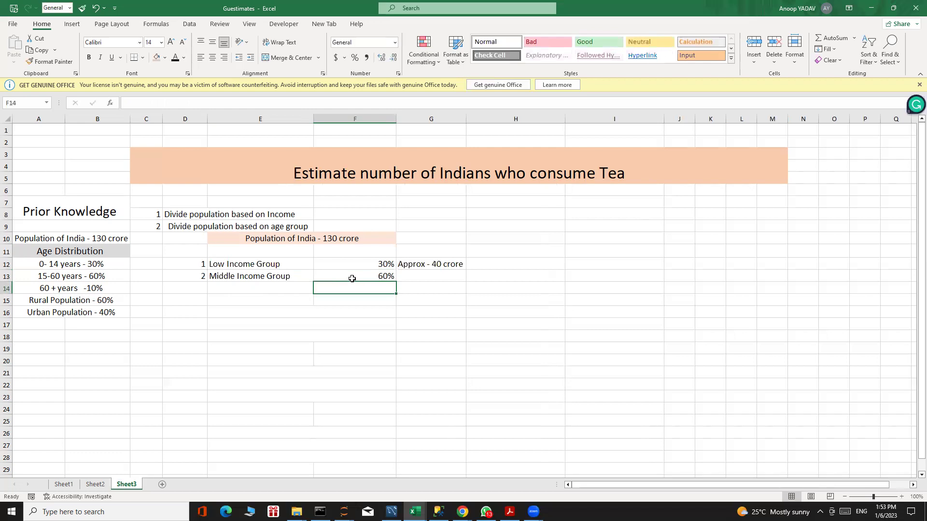
{"action": "left_click", "coordinate": [422, 274]}
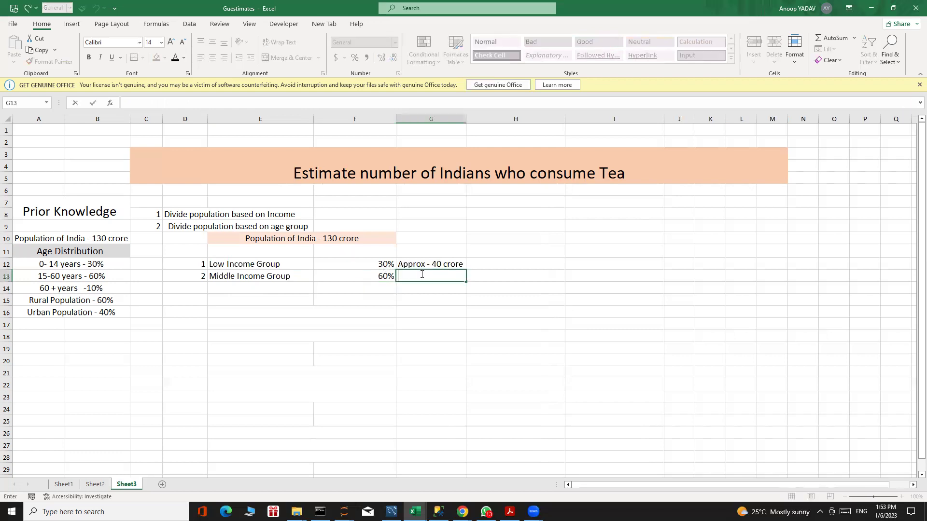
{"action": "type", "text": "78 croe"}
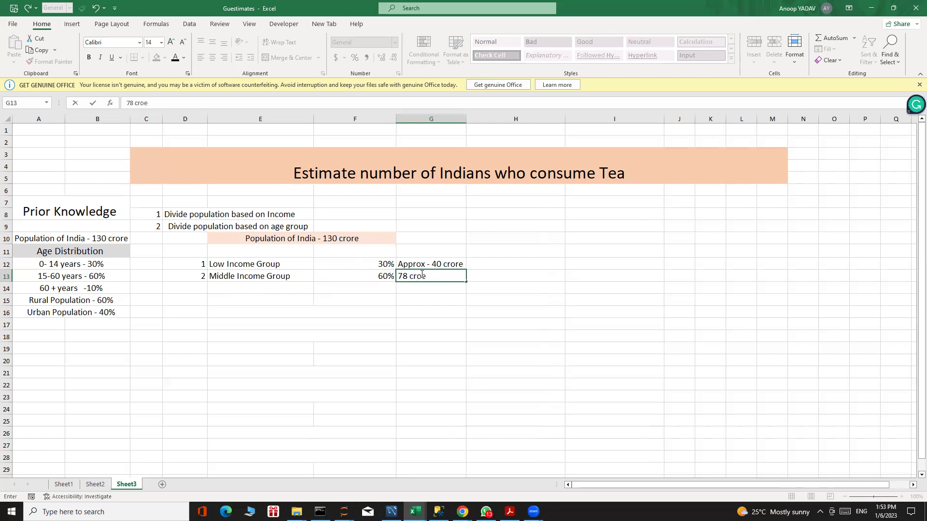
{"action": "type", "text": "e"}
{"action": "key", "text": "Return"}
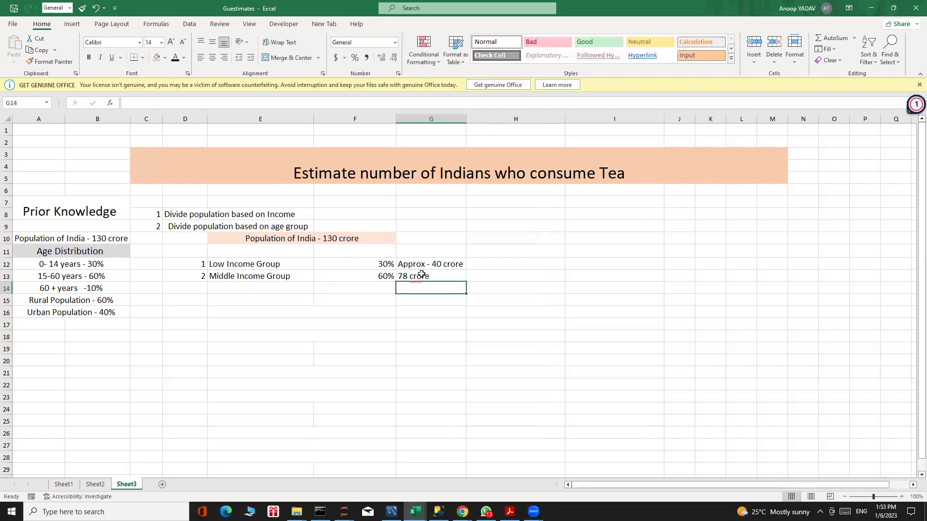
Add the third income category with number 3 in D14 and "High Income Group" in E14
{"action": "left_click", "coordinate": [187, 289]}
{"action": "type", "text": "3."}
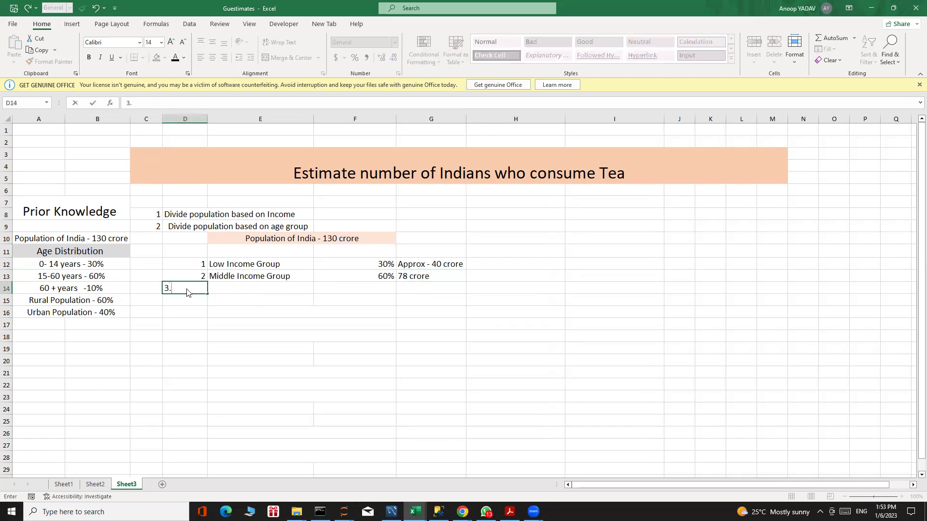
{"action": "left_click", "coordinate": [224, 285]}
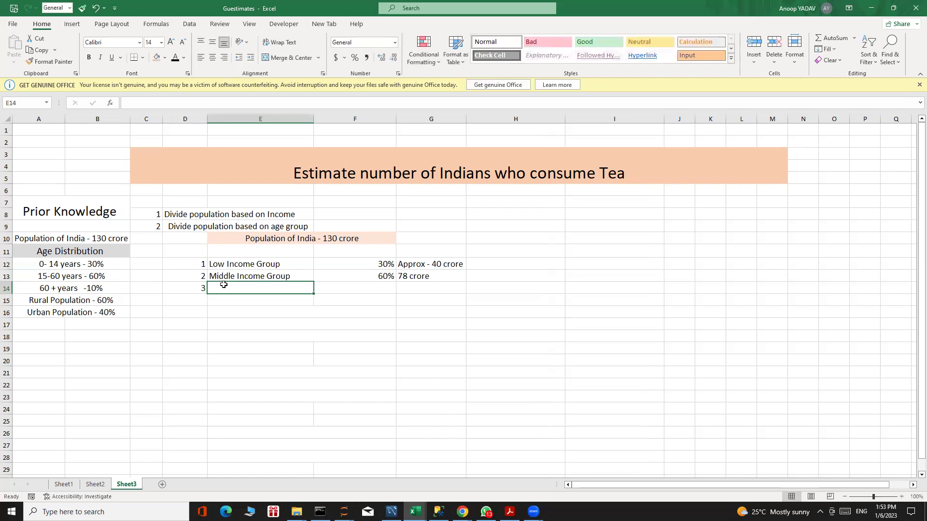
{"action": "type", "text": "High Income"}
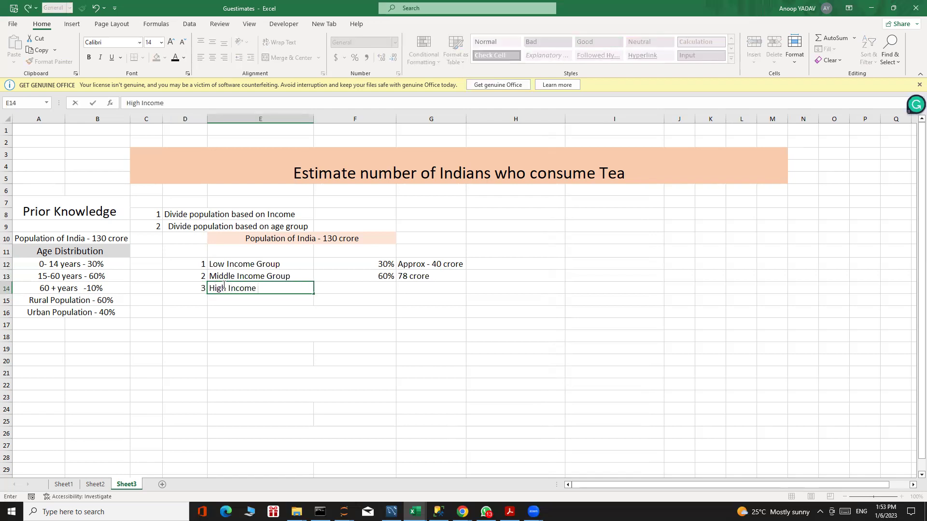
{"action": "type", "text": " +"}
{"action": "key", "text": "BackSpace"}
{"action": "type", "text": "Group"}
Enter 10% in F14 and "13 crore" in G14 for the High Income Group
{"action": "left_click", "coordinate": [349, 293]}
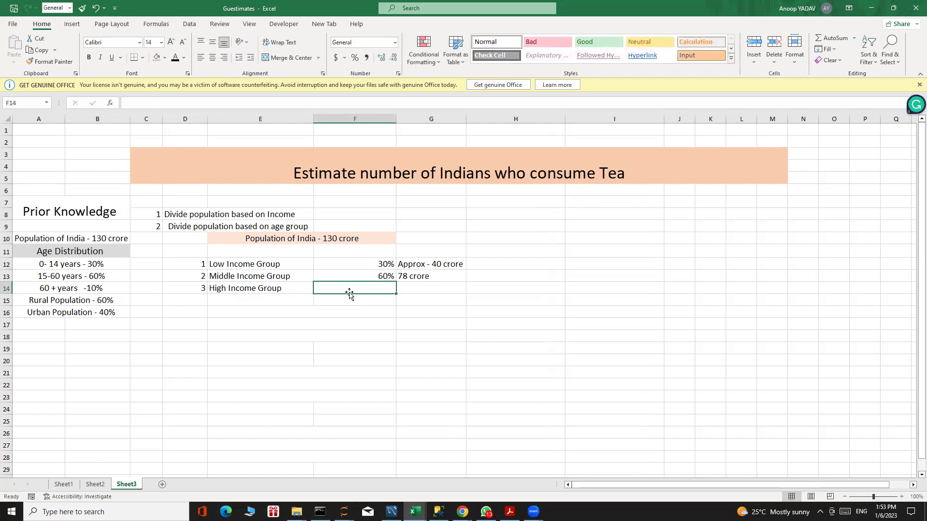
{"action": "type", "text": "10"}
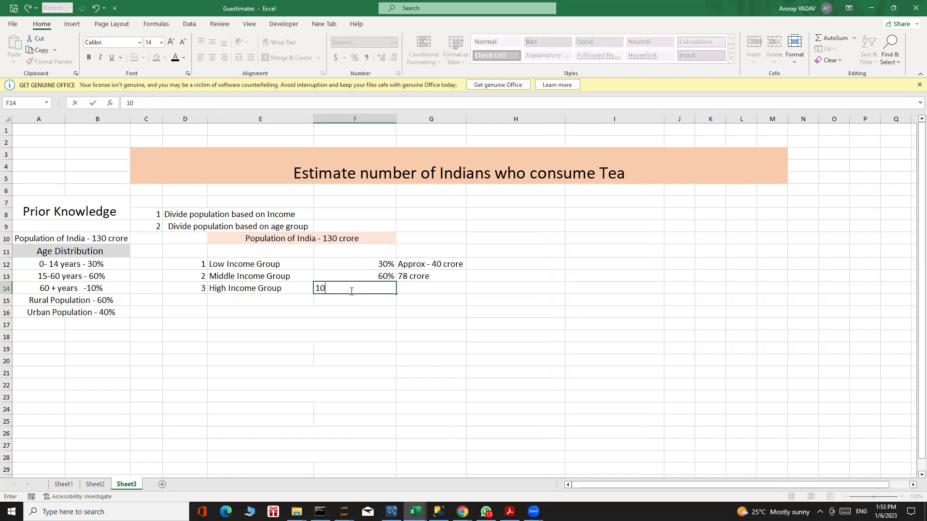
{"action": "type", "text": "%"}
{"action": "left_click", "coordinate": [429, 286]}
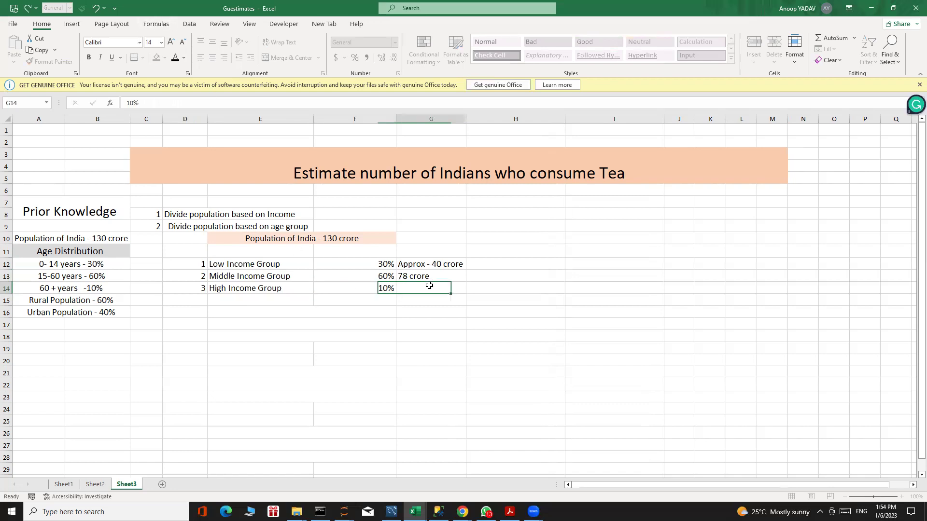
{"action": "type", "text": "13 crore"}
{"action": "key", "text": "Return"}
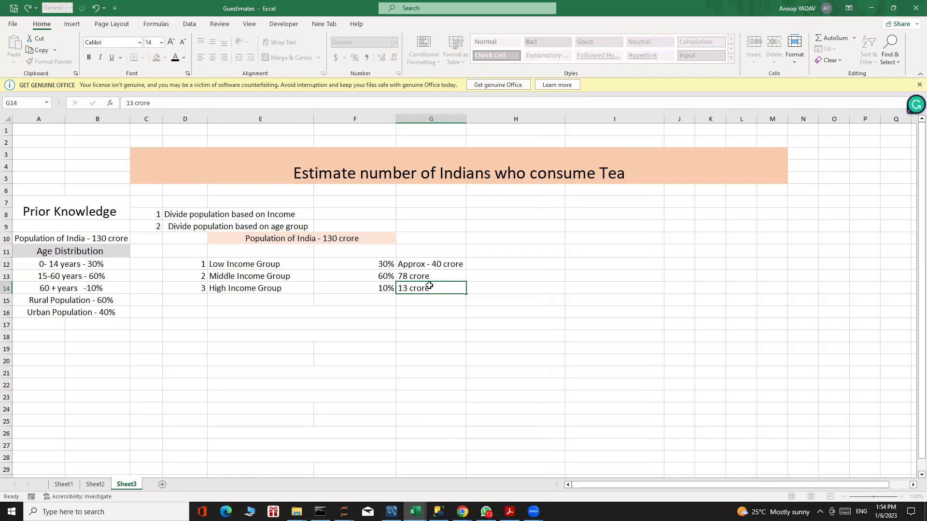
{"action": "scroll", "coordinate": [376, 275], "scroll_direction": "down", "scroll_amount": 1}
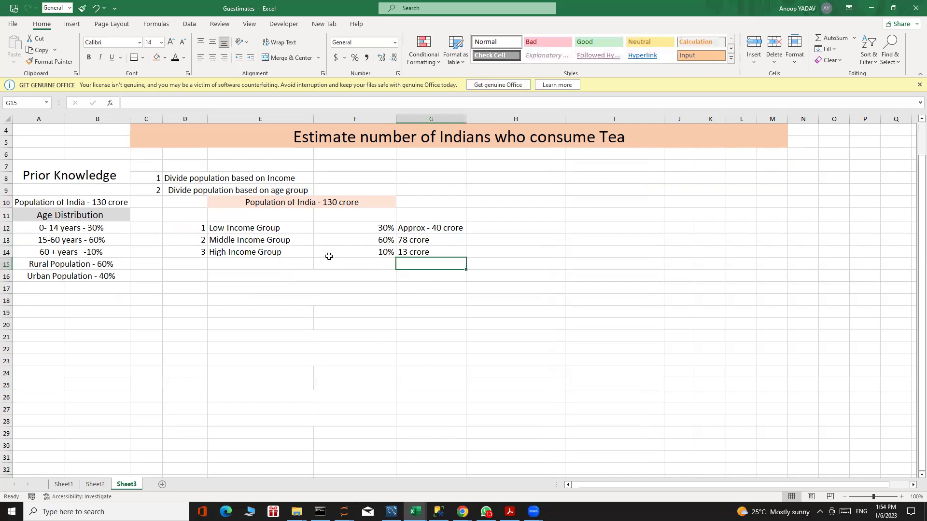
Enter the number 1 in D16 to start the age-group breakdown below the income table
{"action": "left_click", "coordinate": [195, 278]}
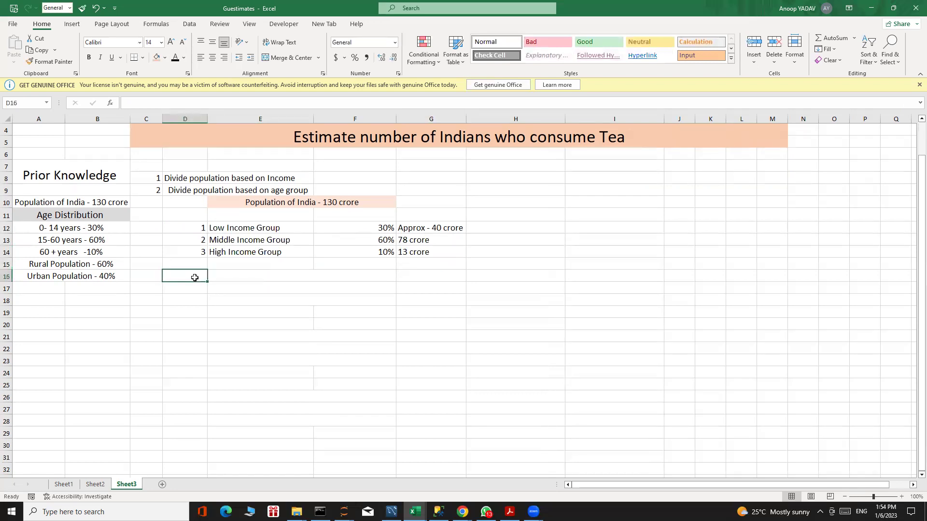
{"action": "type", "text": "1."}
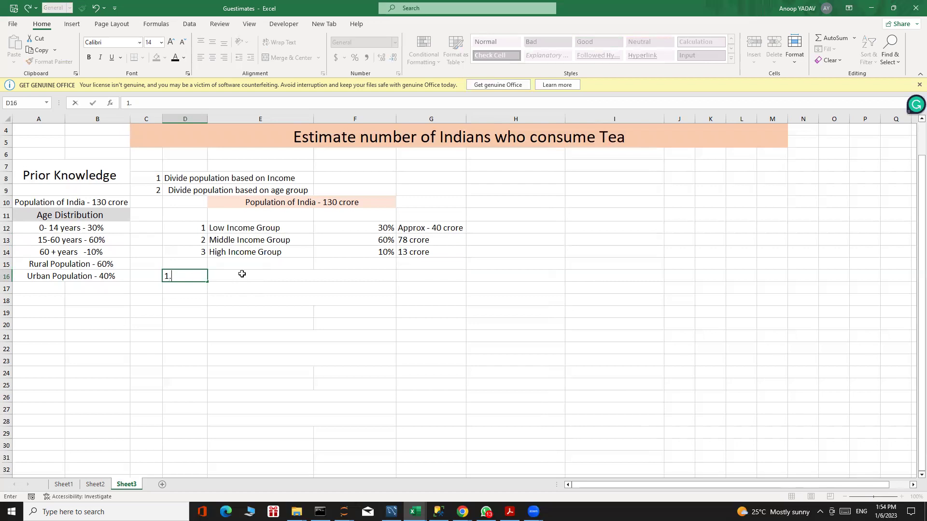
{"action": "left_click", "coordinate": [242, 274]}
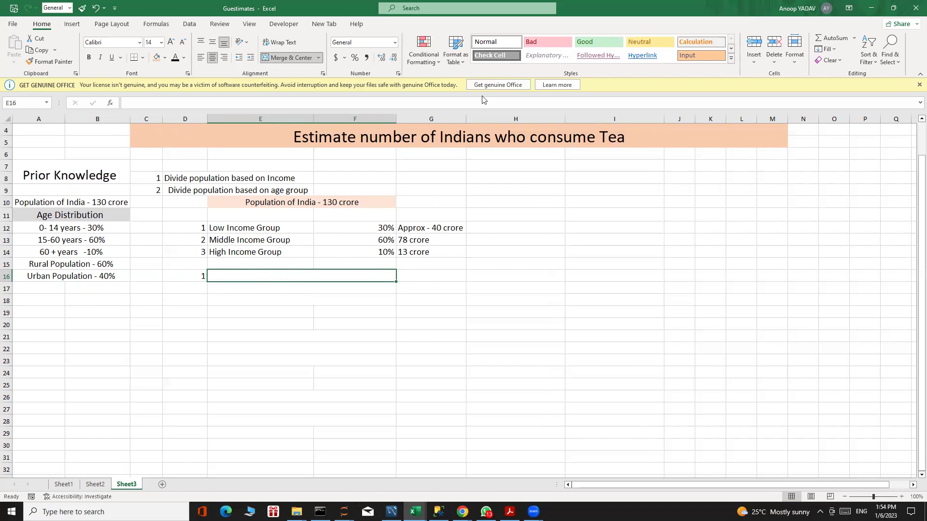
Clear the formatting of the merged cells E16:F16 and E17:F17 so they are separate cells
{"action": "left_click", "coordinate": [841, 60]}
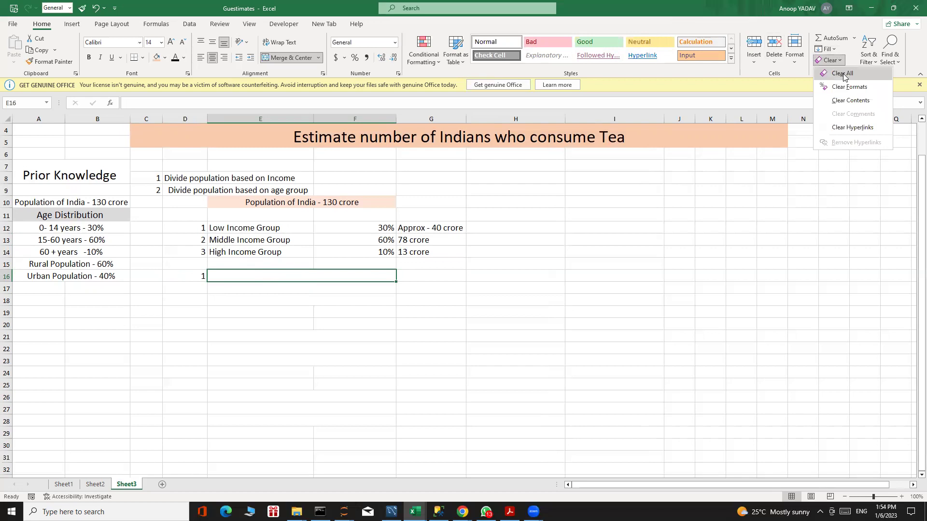
{"action": "left_click", "coordinate": [842, 76]}
{"action": "left_click", "coordinate": [837, 60]}
{"action": "left_click", "coordinate": [849, 86]}
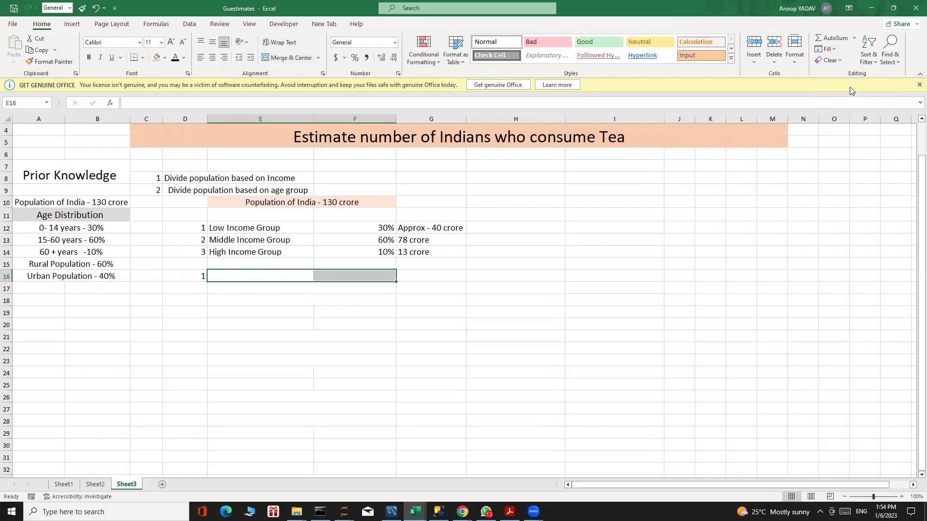
{"action": "left_click", "coordinate": [311, 288]}
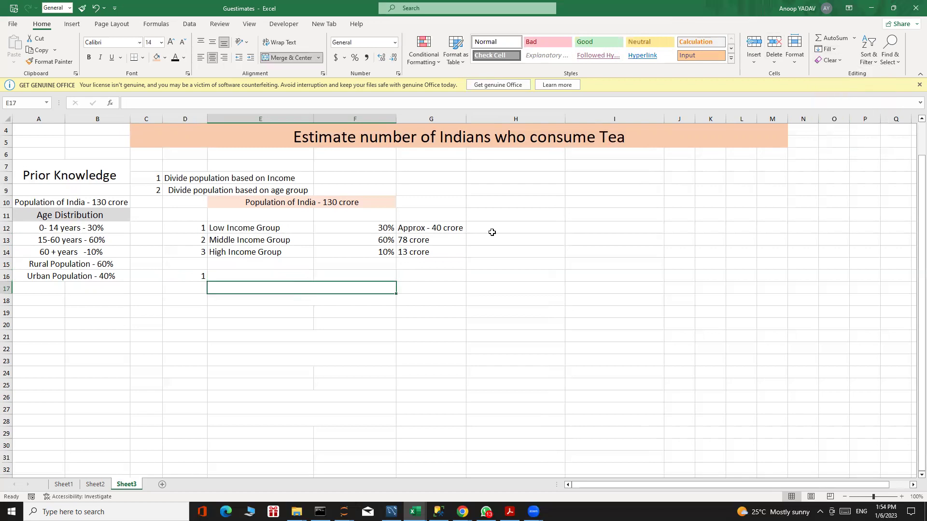
{"action": "left_click", "coordinate": [842, 60]}
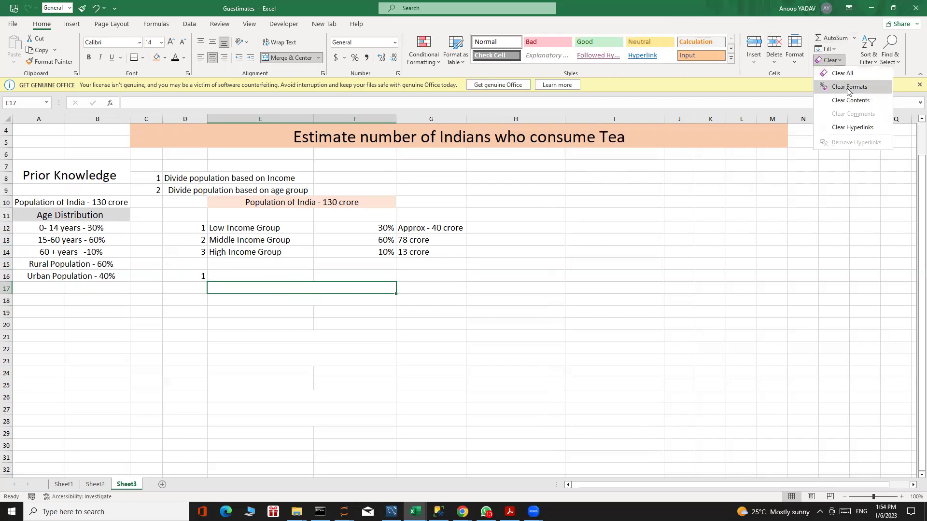
{"action": "left_click", "coordinate": [847, 88]}
Copy the "Low Income Group" label from E12 into E16
{"action": "left_click", "coordinate": [240, 275]}
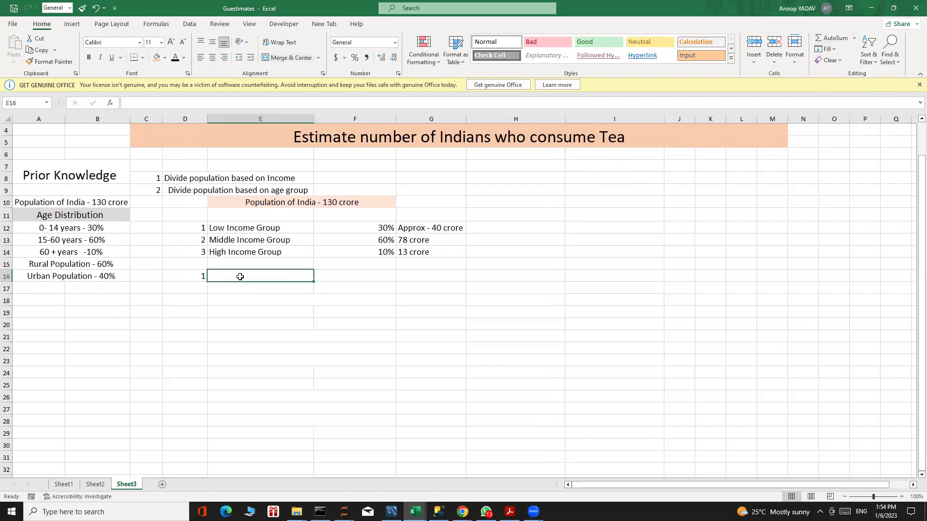
{"action": "left_click", "coordinate": [239, 227]}
{"action": "key", "text": "ctrl+c"}
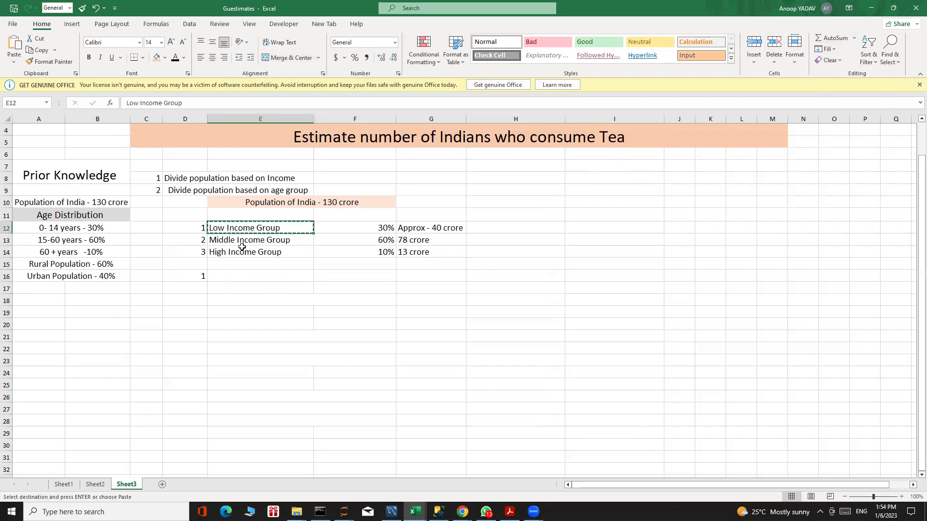
{"action": "left_click", "coordinate": [243, 273]}
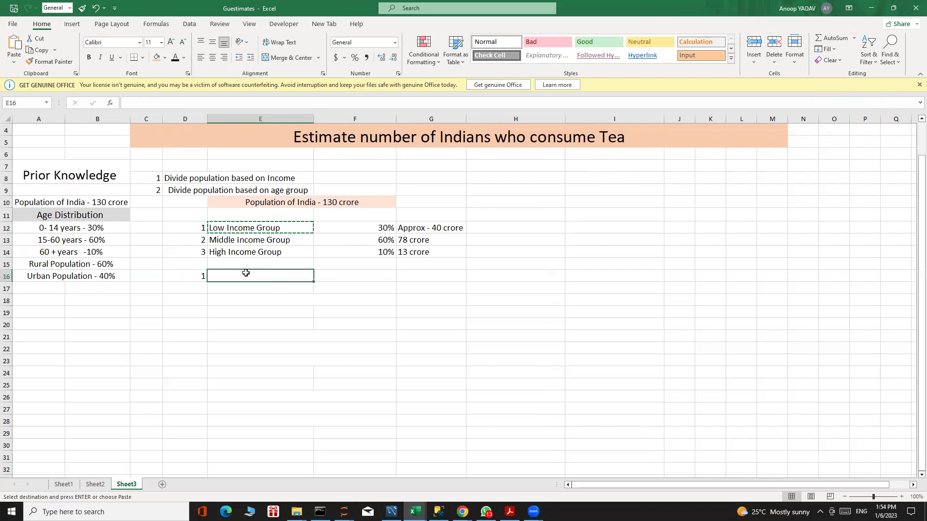
{"action": "key", "text": "ctrl+v"}
{"action": "left_click", "coordinate": [246, 286]}
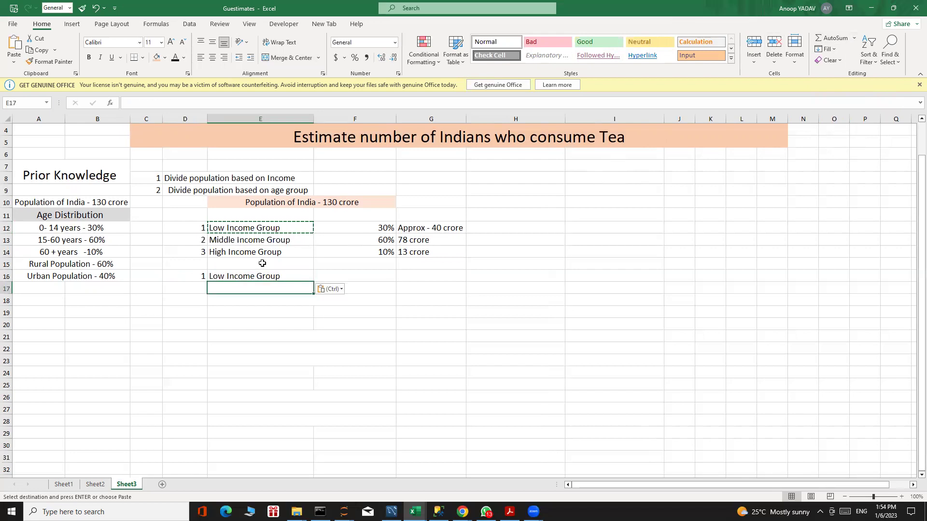
{"action": "key", "text": "Escape"}
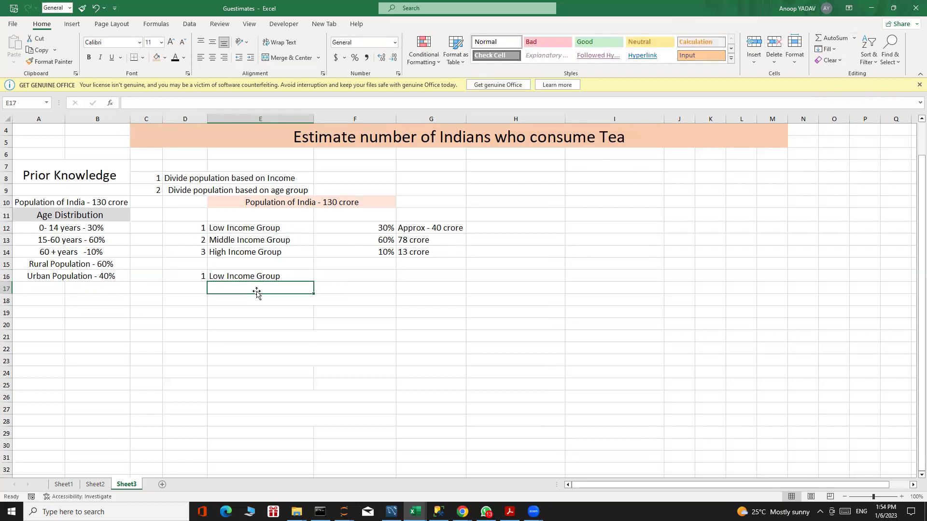
Copy the "0- 14 years - 30%" entry from the Age Distribution list into E17
{"action": "left_click", "coordinate": [85, 229]}
{"action": "key", "text": "ctrl+c"}
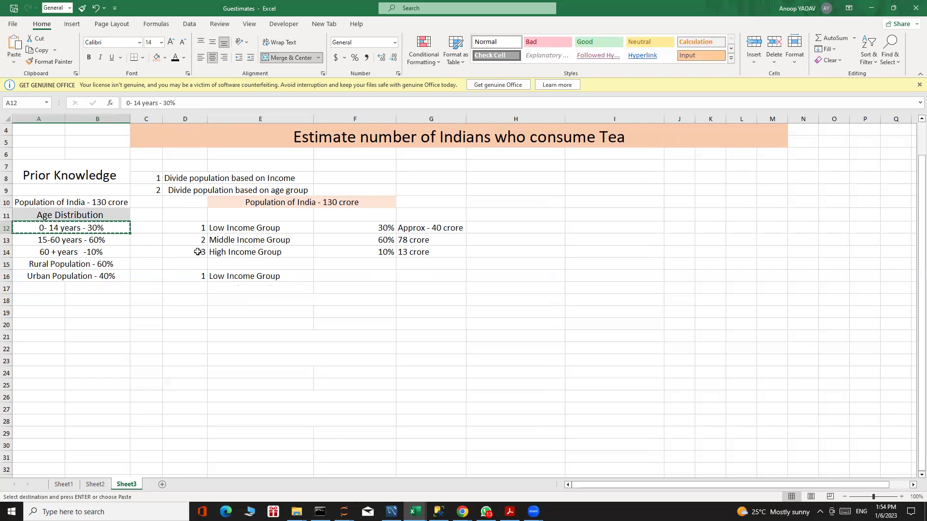
{"action": "left_click", "coordinate": [276, 288]}
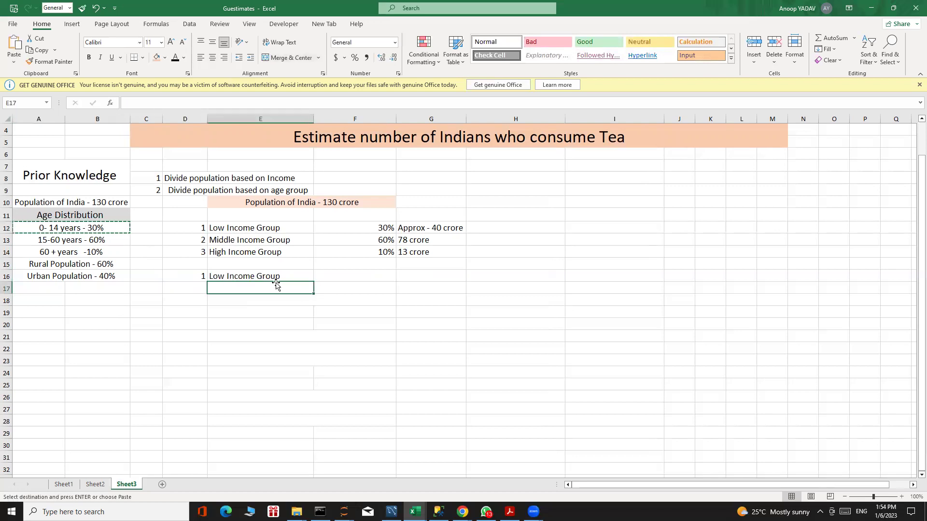
{"action": "key", "text": "ctrl+v"}
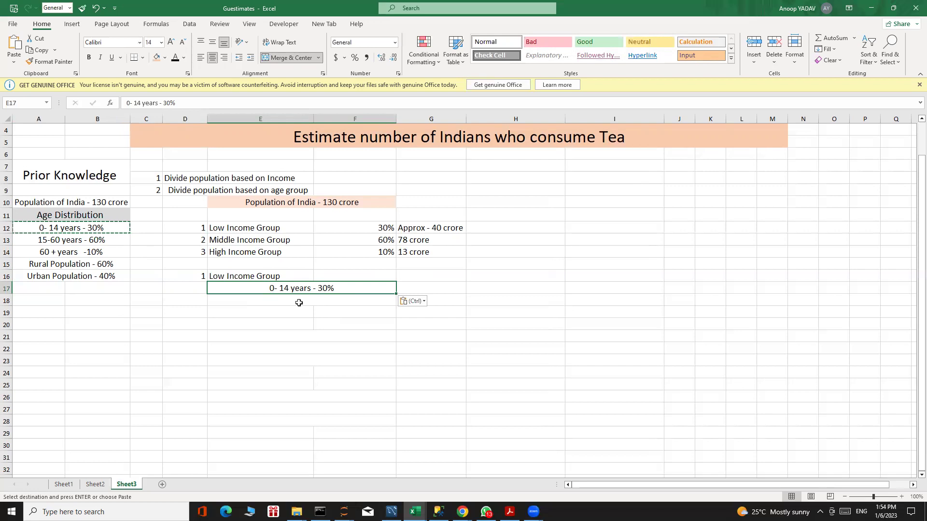
{"action": "left_click", "coordinate": [420, 287]}
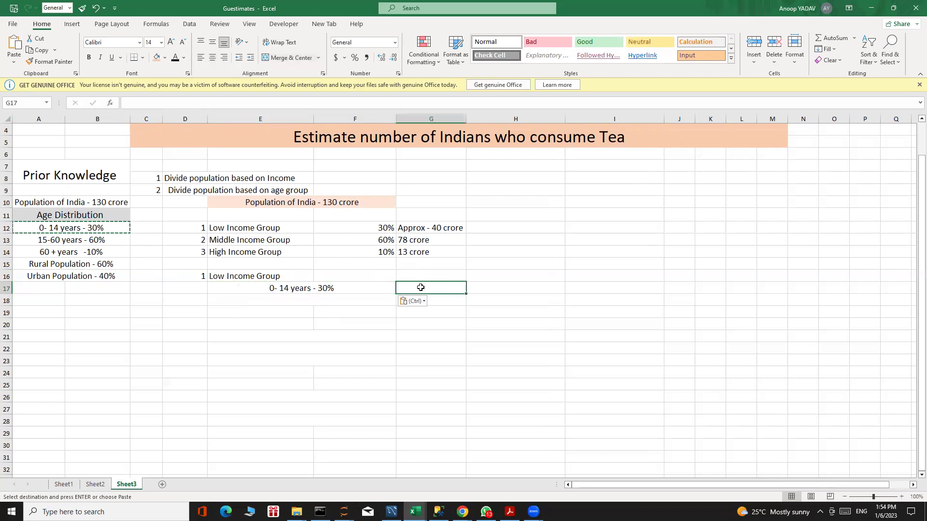
{"action": "type", "text": "1"}
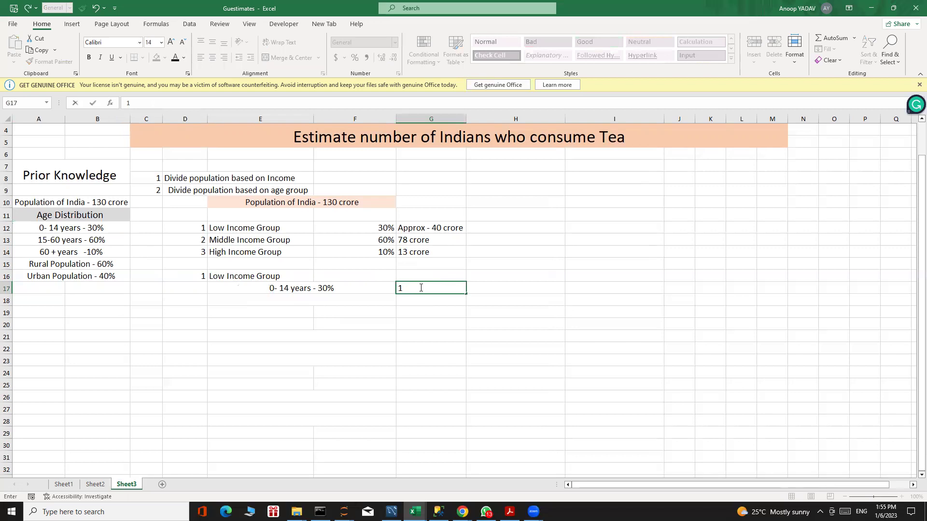
{"action": "left_click", "coordinate": [369, 275]}
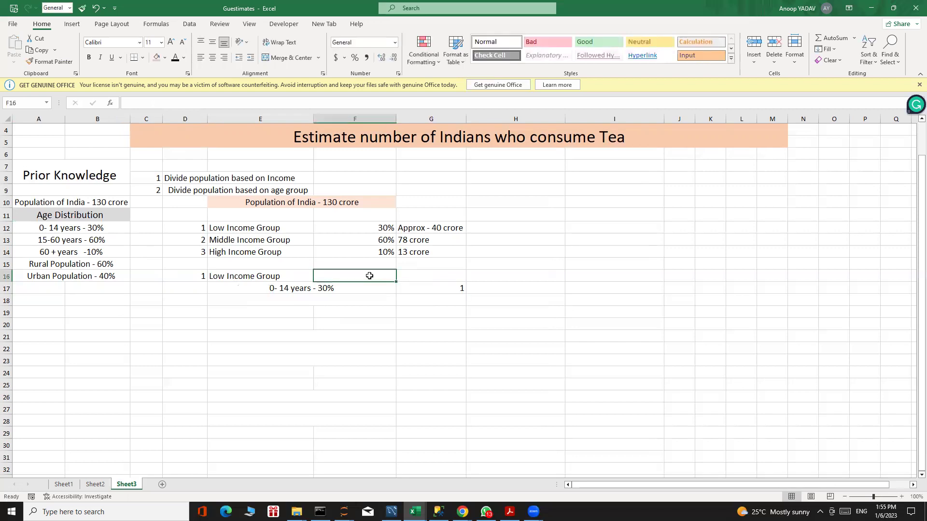
Copy "Approx - 40 crore" from G12 into F16 beside the lower Low Income Group label
{"action": "left_click", "coordinate": [441, 226]}
{"action": "key", "text": "ctrl+c"}
{"action": "left_click", "coordinate": [361, 274]}
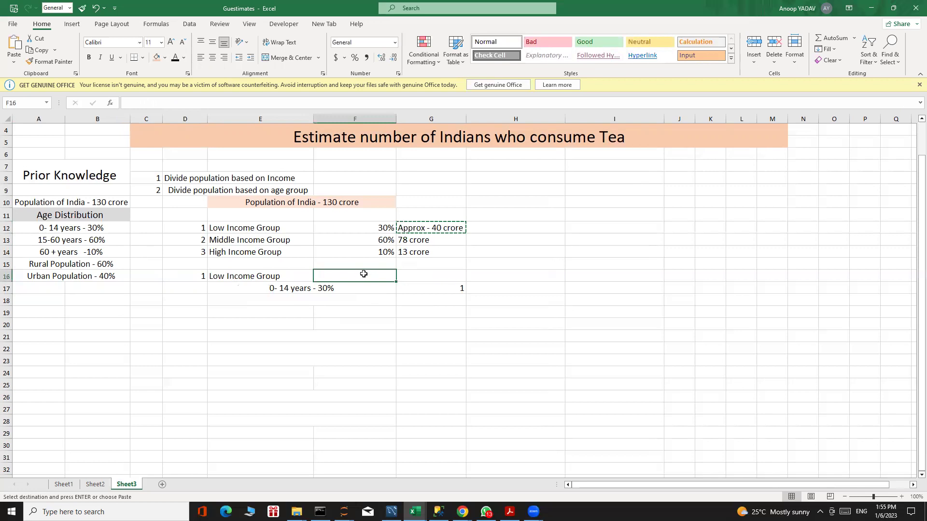
{"action": "key", "text": "ctrl+v"}
{"action": "left_click", "coordinate": [445, 287]}
{"action": "key", "text": "Escape"}
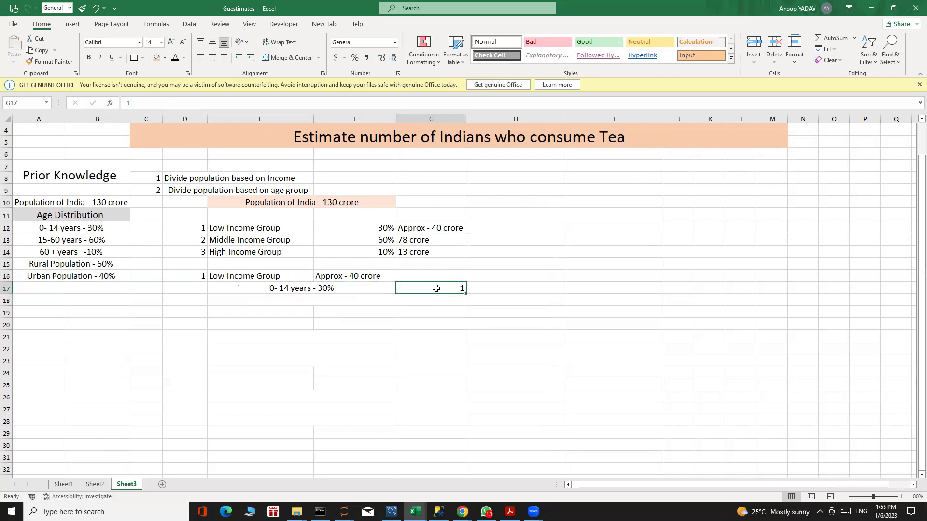
Set G17 to "12 crore" for the 0-14 years group
{"action": "double_click", "coordinate": [436, 288]}
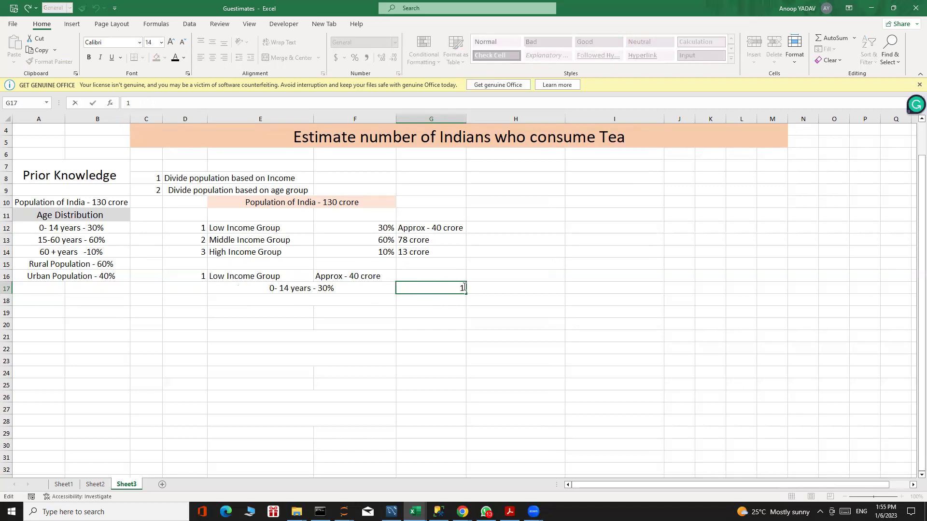
{"action": "key", "text": "BackSpace"}
{"action": "type", "text": "12 crore"}
{"action": "left_click", "coordinate": [279, 304]}
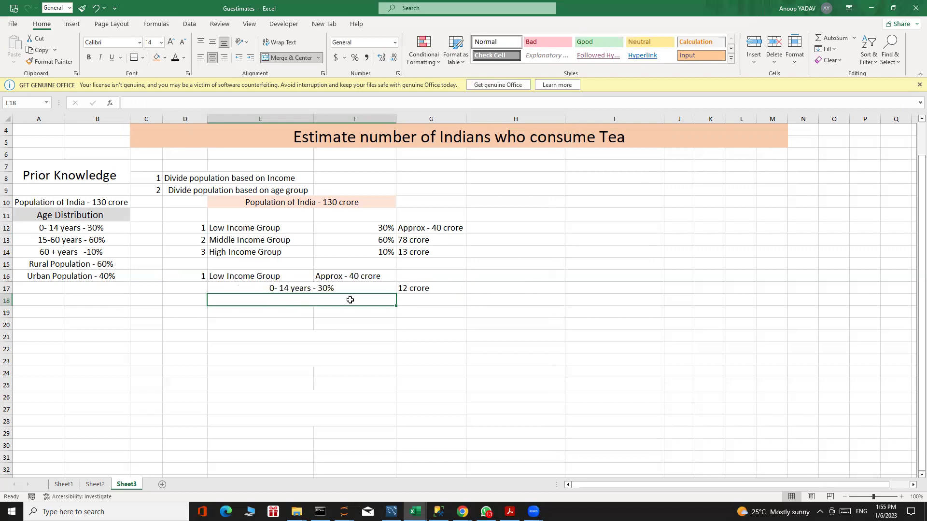
Copy the "15-60 years - 60%" entry from the Age Distribution list into E18
{"action": "left_click", "coordinate": [85, 244]}
{"action": "key", "text": "ctrl+c"}
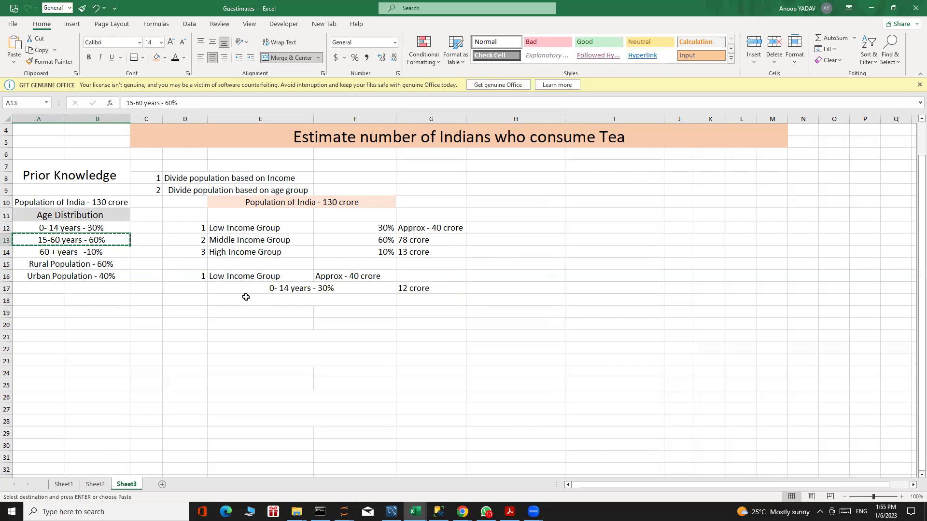
{"action": "left_click", "coordinate": [273, 302]}
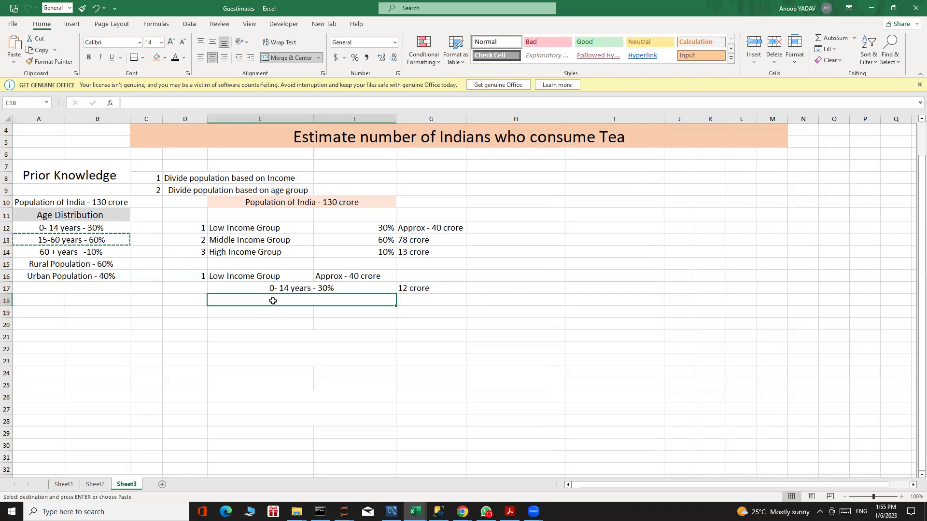
{"action": "key", "text": "ctrl+v"}
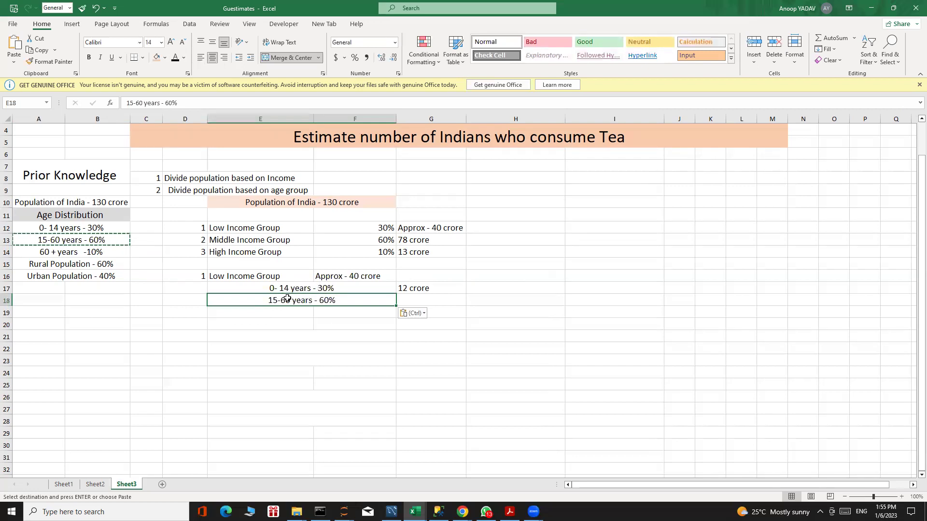
{"action": "key", "text": "Escape"}
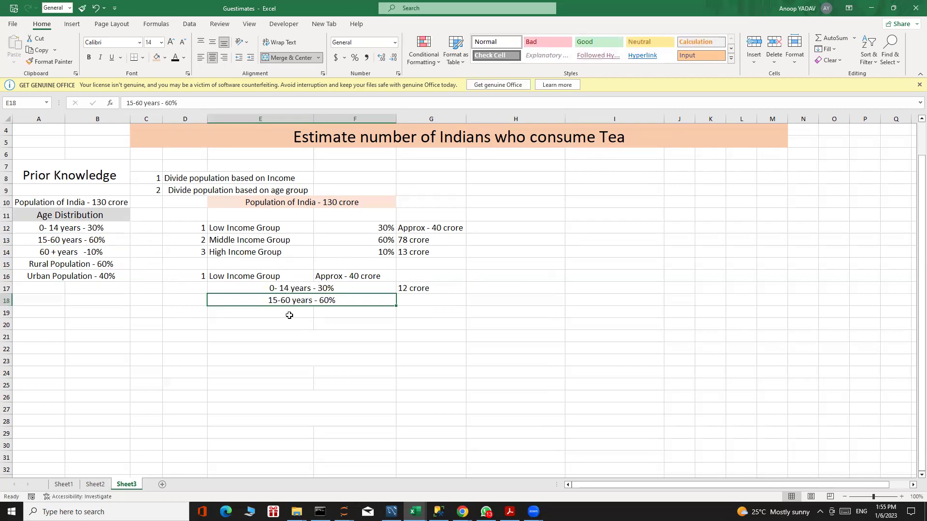
Enter "24 crore" in G18 for the 15-60 years group
{"action": "double_click", "coordinate": [425, 300]}
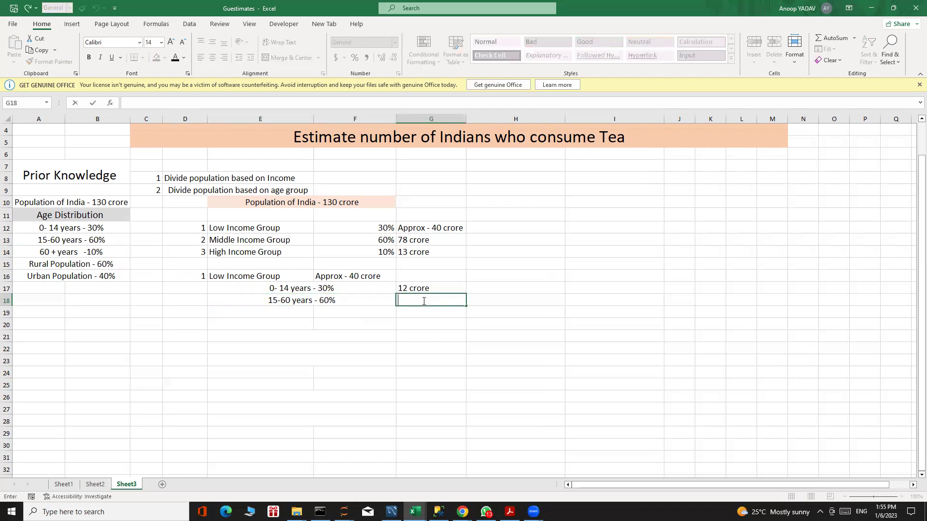
{"action": "type", "text": "24 "}
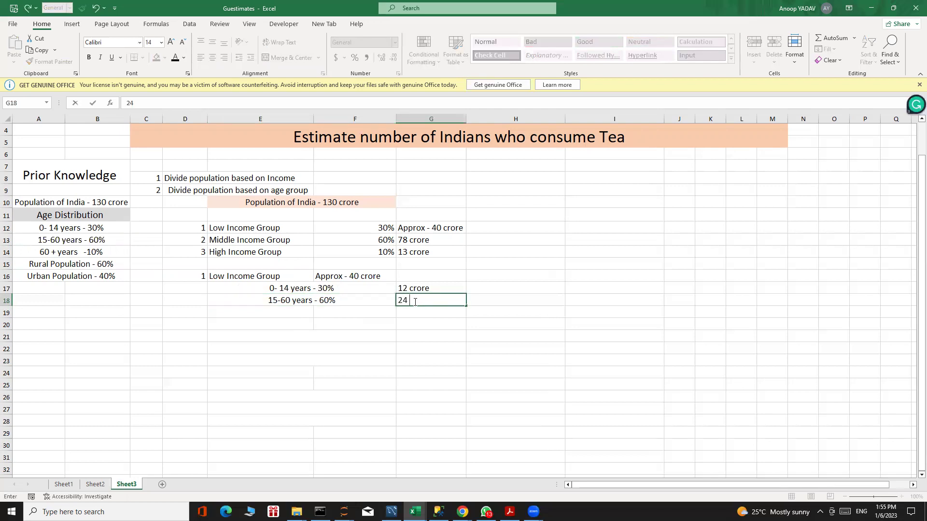
{"action": "type", "text": "crore"}
{"action": "key", "text": "Return"}
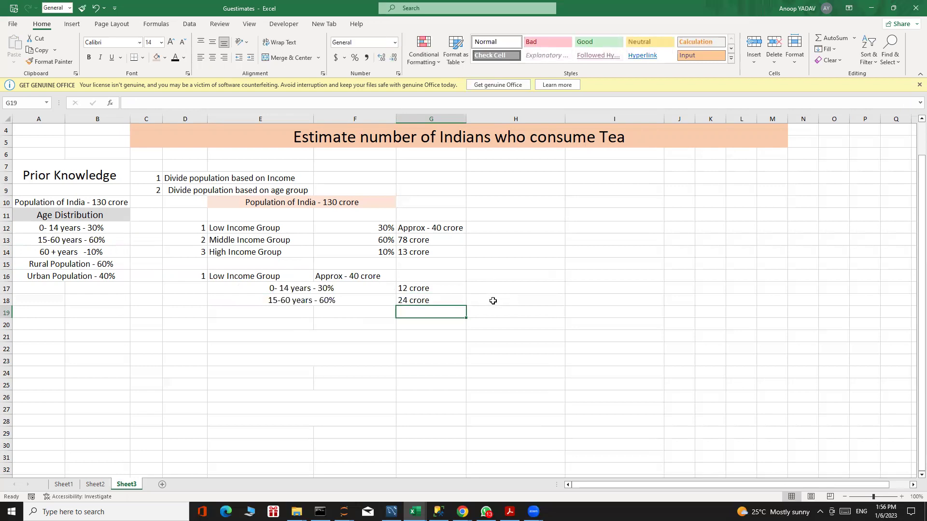
Add the note "only 40% consume tea" in H18 for the 15-60 years group
{"action": "left_click", "coordinate": [496, 301]}
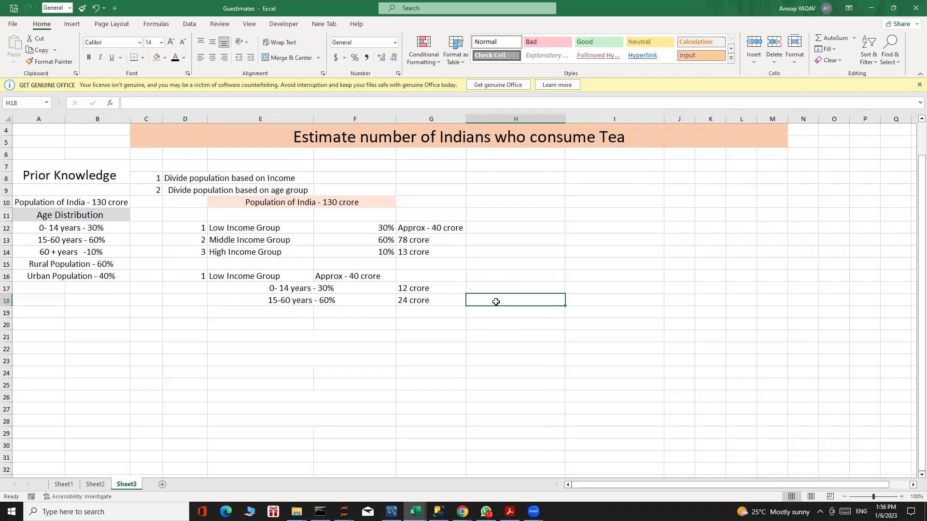
{"action": "type", "text": "only "}
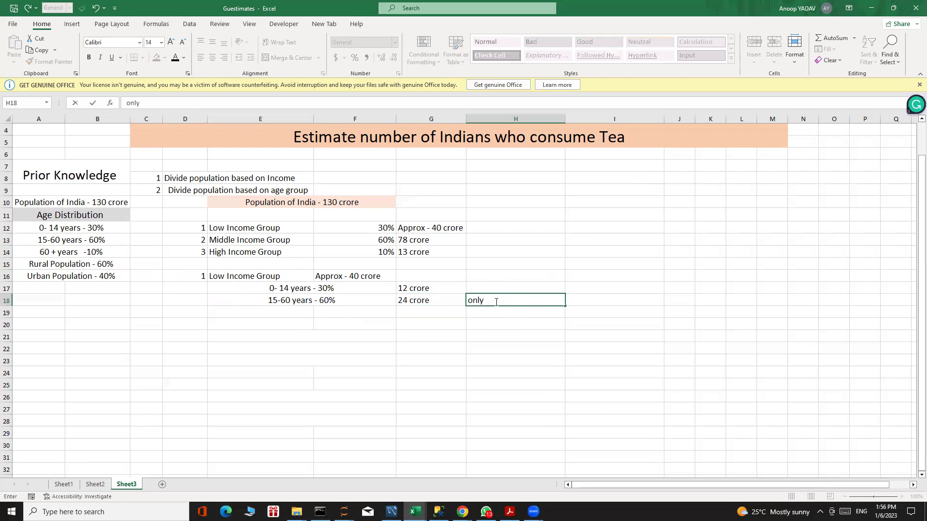
{"action": "type", "text": "40"}
{"action": "type", "text": "% "}
{"action": "type", "text": "of"}
{"action": "key", "text": "BackSpace"}
{"action": "key", "text": "BackSpace"}
{"action": "key", "text": "BackSpace"}
{"action": "type", "text": "consume tea"}
Add the heading "Total Tea Consumers" in I15
{"action": "left_click", "coordinate": [591, 265]}
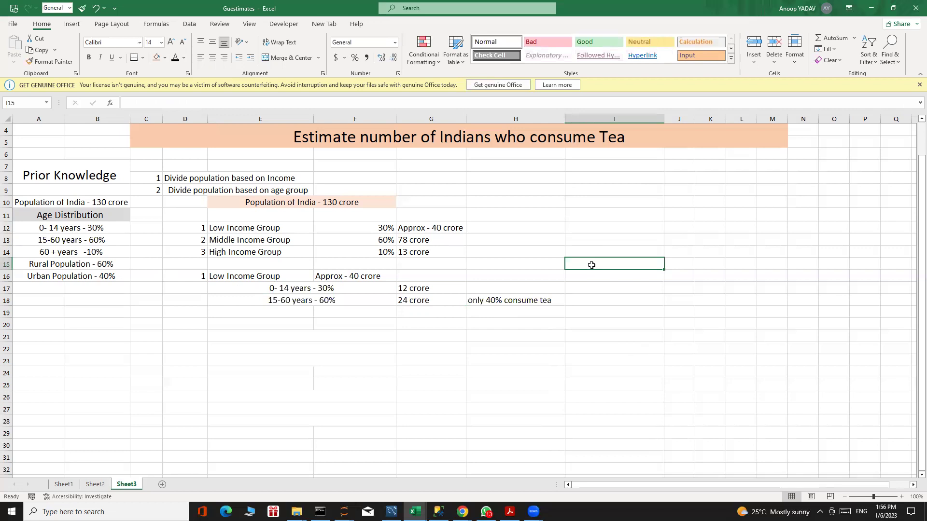
{"action": "type", "text": "Tot"}
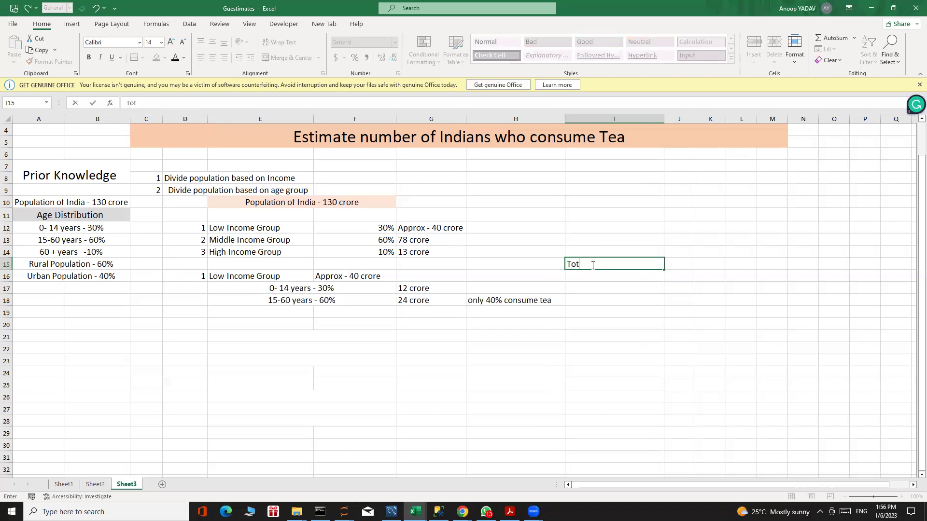
{"action": "type", "text": "al Tea Consumers"}
Enter "16 crore" in I18 as the tea consumers of the 15-60 years group
{"action": "left_click", "coordinate": [586, 299]}
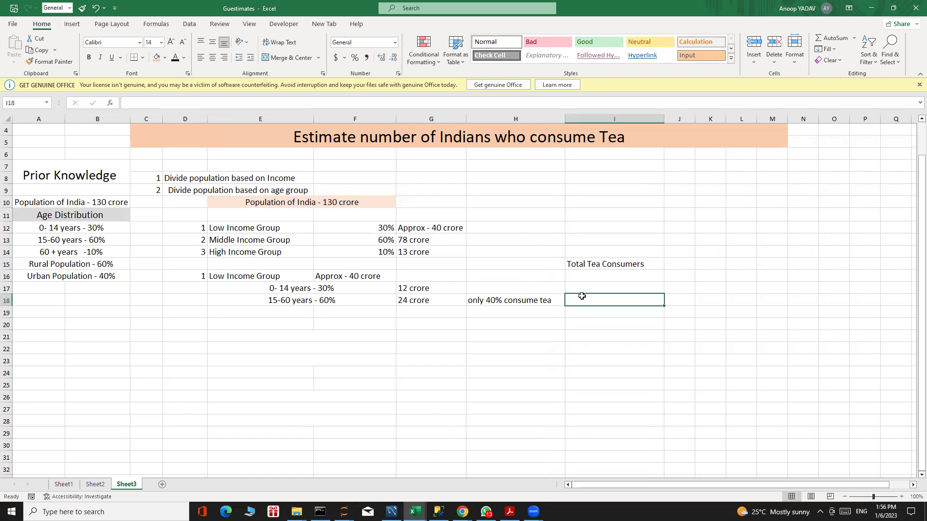
{"action": "key", "text": "Up"}
{"action": "key", "text": "Up"}
{"action": "left_click", "coordinate": [580, 297]}
{"action": "double_click", "coordinate": [581, 298]}
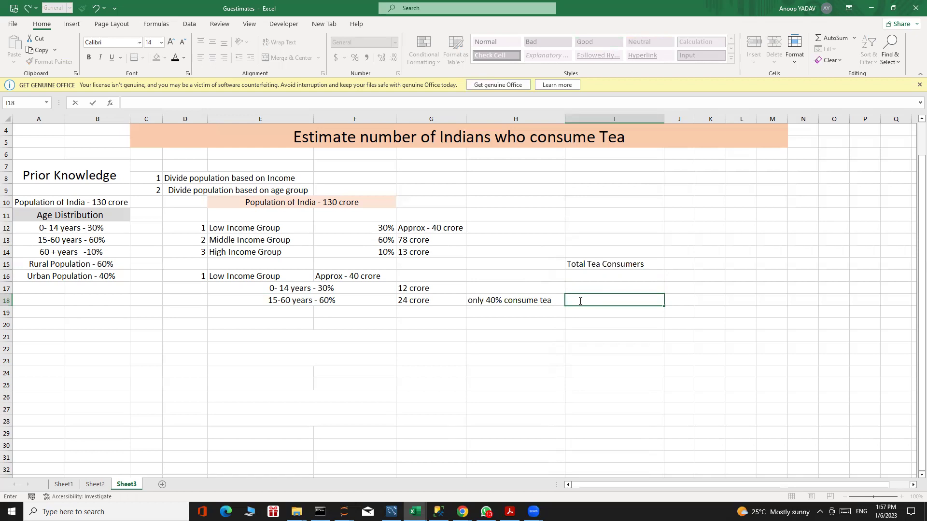
{"action": "type", "text": "1"}
{"action": "type", "text": "6"}
{"action": "type", "text": "croe"}
{"action": "type", "text": "re"}
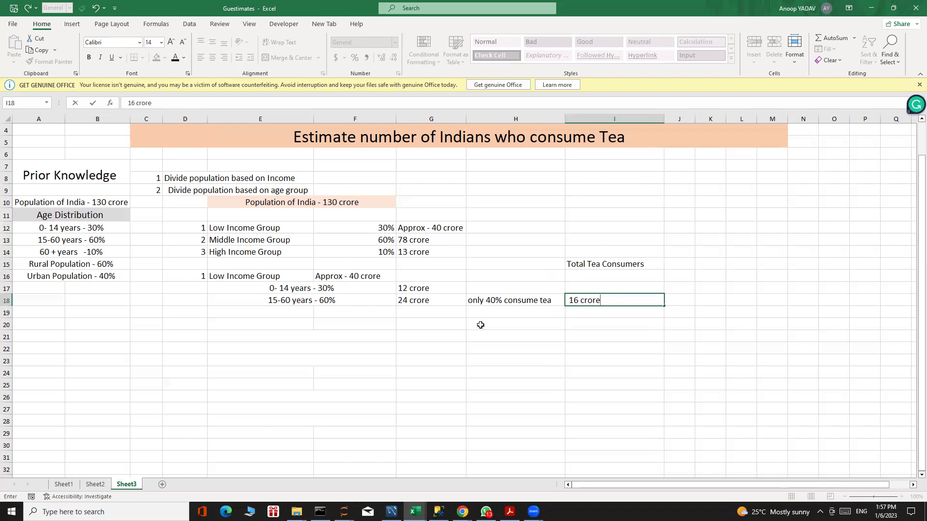
Copy the "60 + years -10%" entry from the Age Distribution list into E19
{"action": "left_click", "coordinate": [290, 313]}
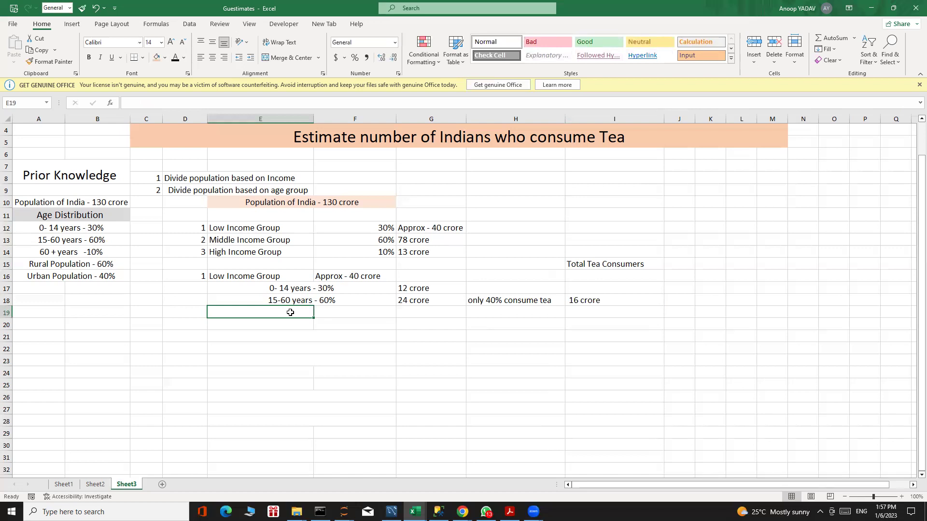
{"action": "left_click", "coordinate": [87, 254]}
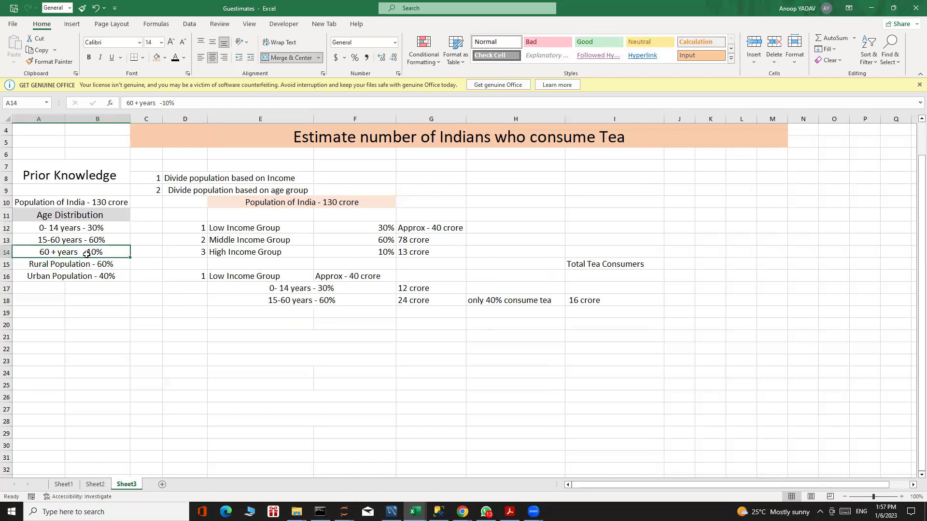
{"action": "key", "text": "ctrl+c"}
{"action": "left_click", "coordinate": [269, 311]}
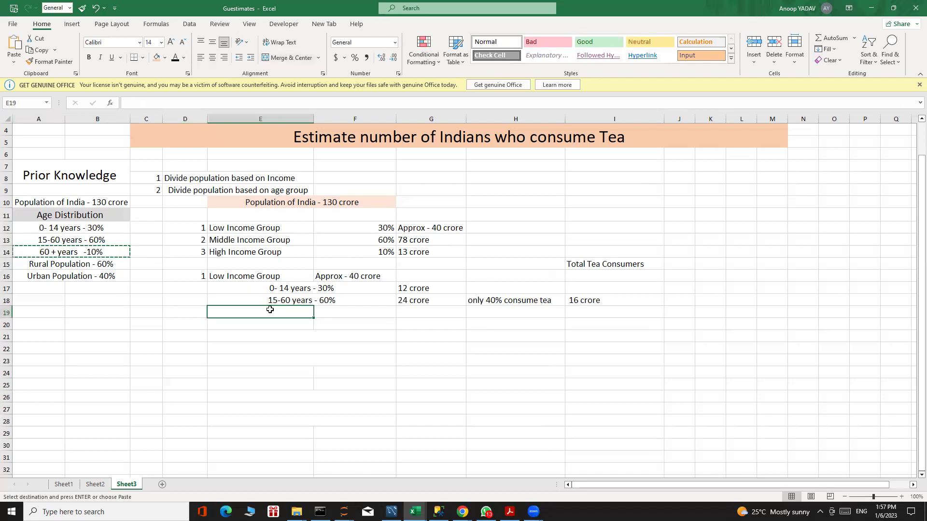
{"action": "key", "text": "ctrl+v"}
Enter "4 crore" in G19 for the 60+ years group
{"action": "left_click", "coordinate": [433, 310]}
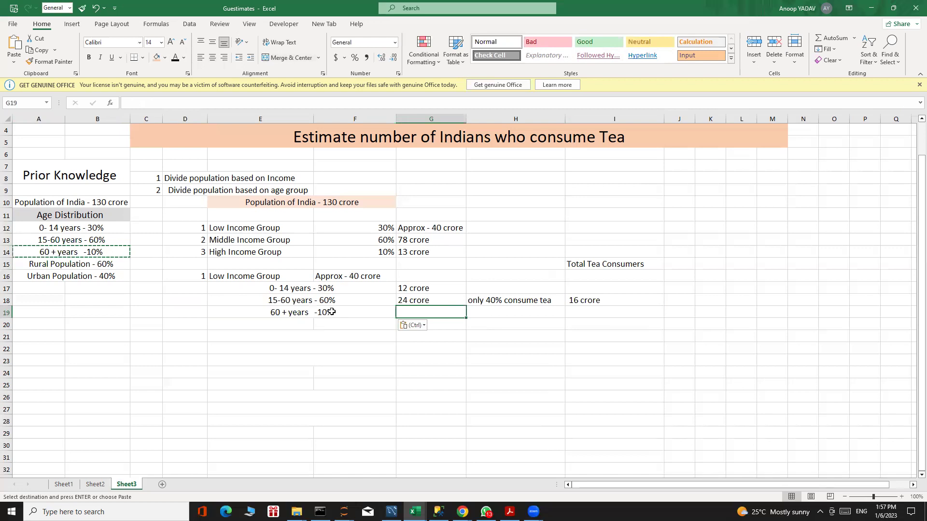
{"action": "double_click", "coordinate": [425, 312]}
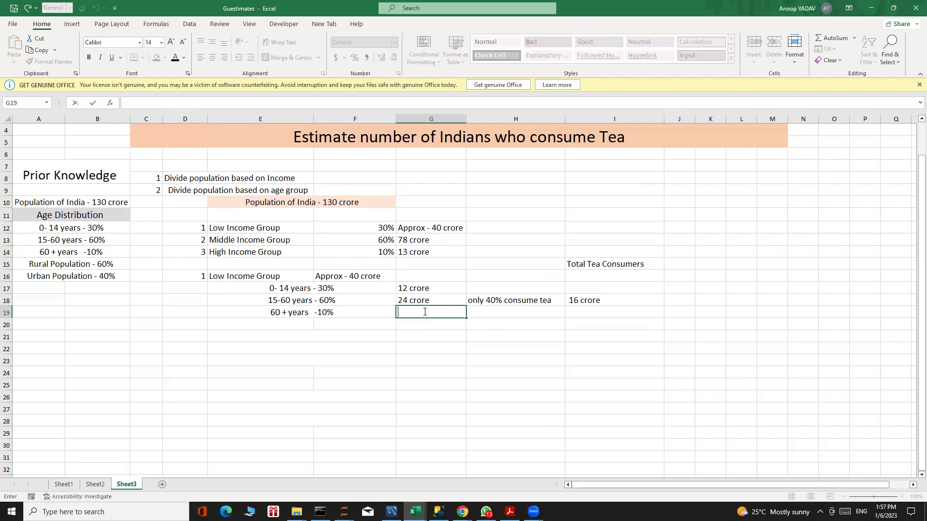
{"action": "type", "text": "4 crore"}
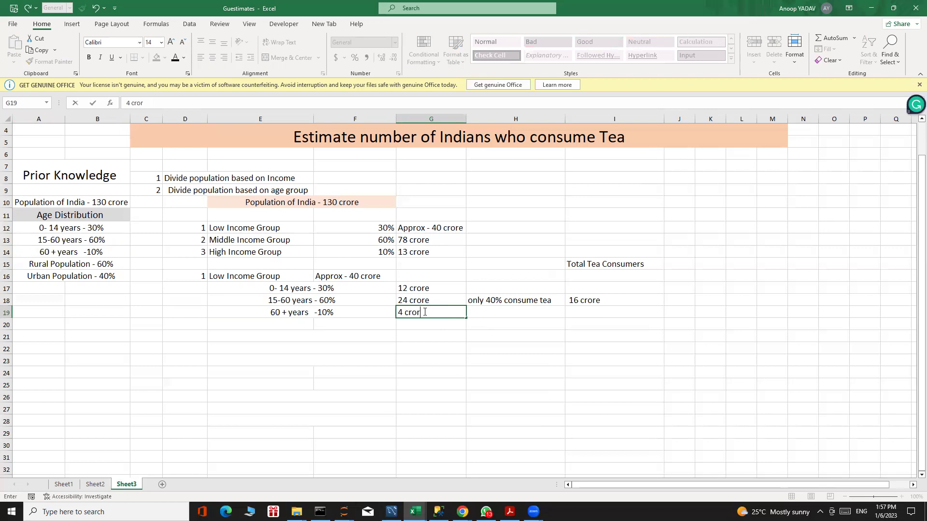
Copy the consumption note from H18 into H19 and edit it to read "only 10% consume tea"
{"action": "left_click", "coordinate": [503, 313]}
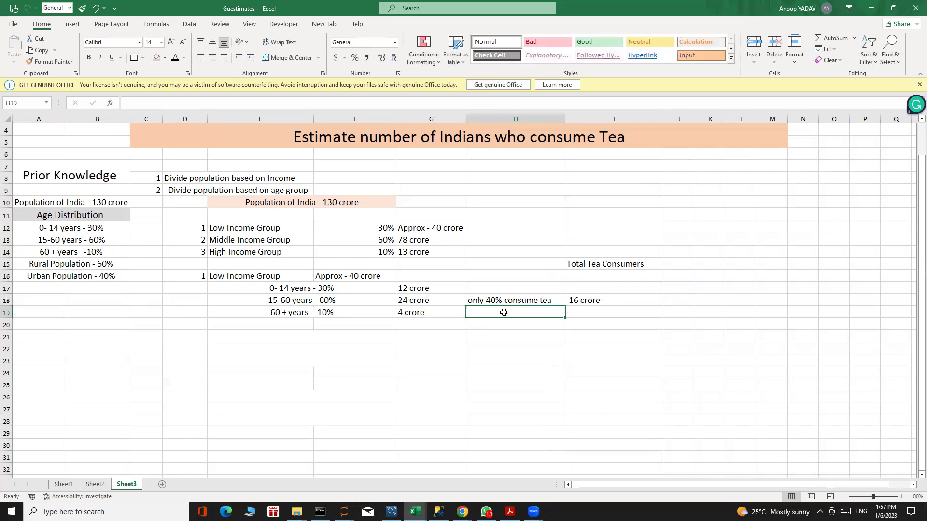
{"action": "double_click", "coordinate": [505, 312]}
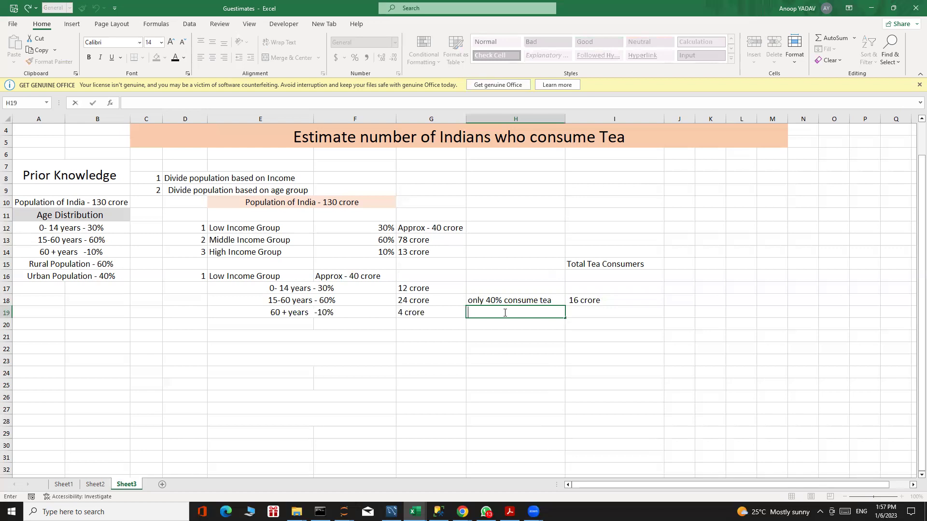
{"action": "left_click", "coordinate": [504, 299]}
{"action": "key", "text": "ctrl+c"}
{"action": "left_click", "coordinate": [497, 316]}
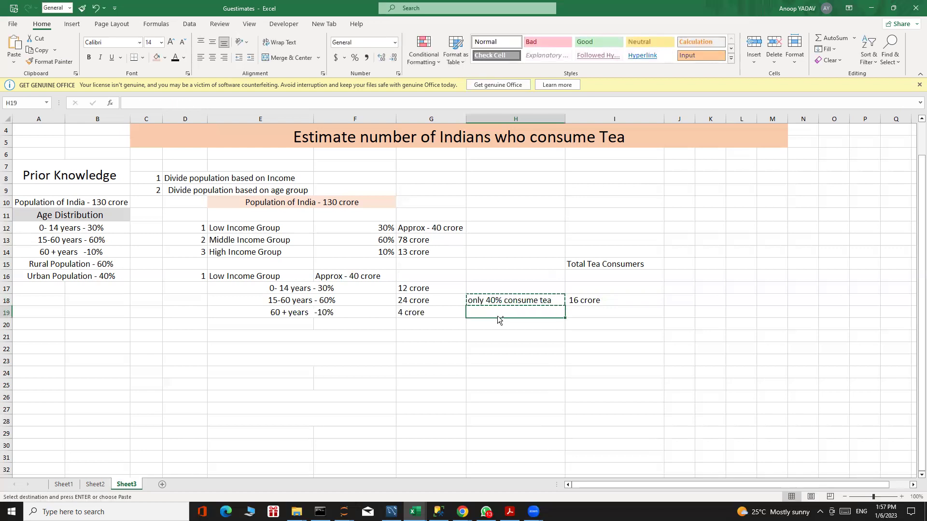
{"action": "key", "text": "ctrl+v"}
{"action": "key", "text": "Escape"}
{"action": "double_click", "coordinate": [491, 311]}
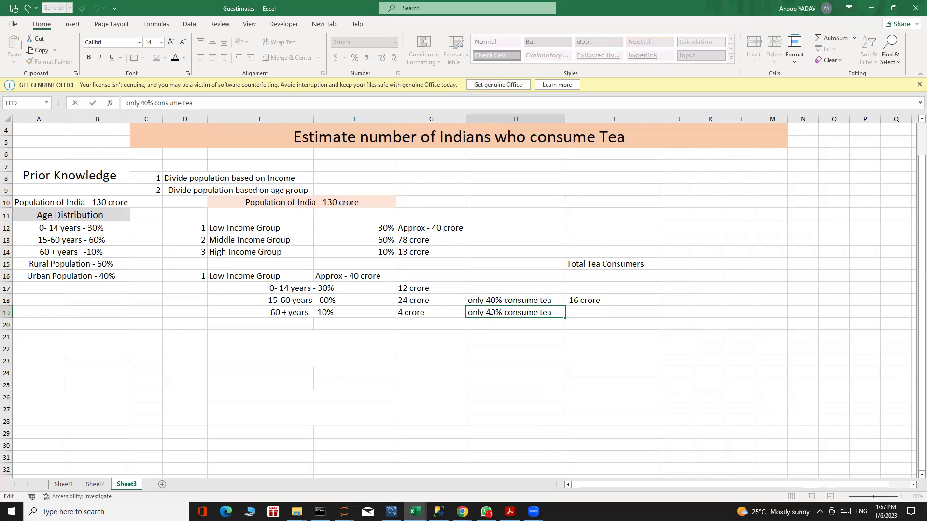
{"action": "key", "text": "BackSpace"}
{"action": "type", "text": "1"}
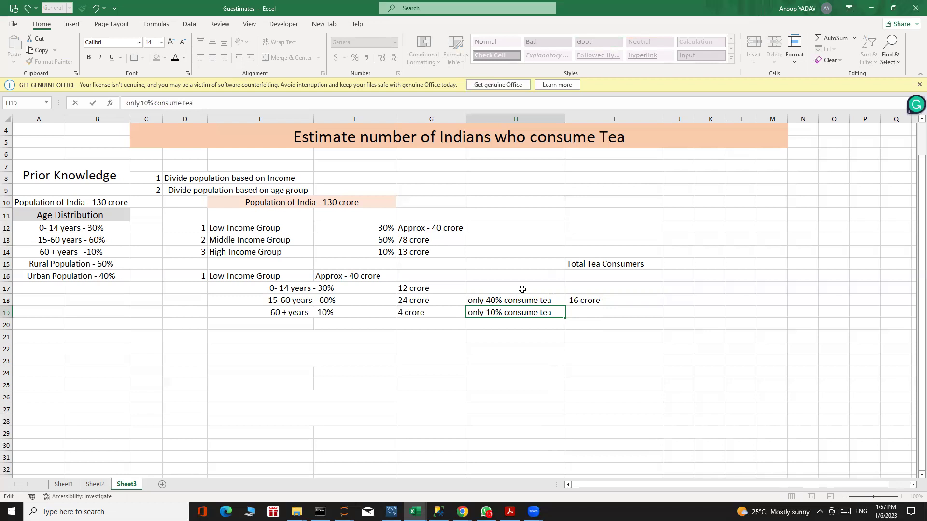
Enter "40 lakh" in I19 as the tea consumers of the 60+ years group
{"action": "left_click", "coordinate": [585, 311]}
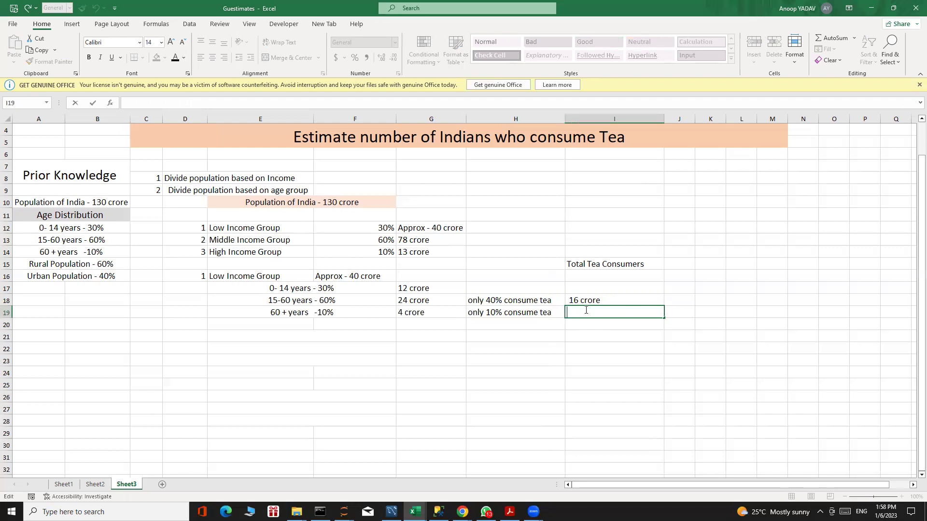
{"action": "type", "text": "0"}
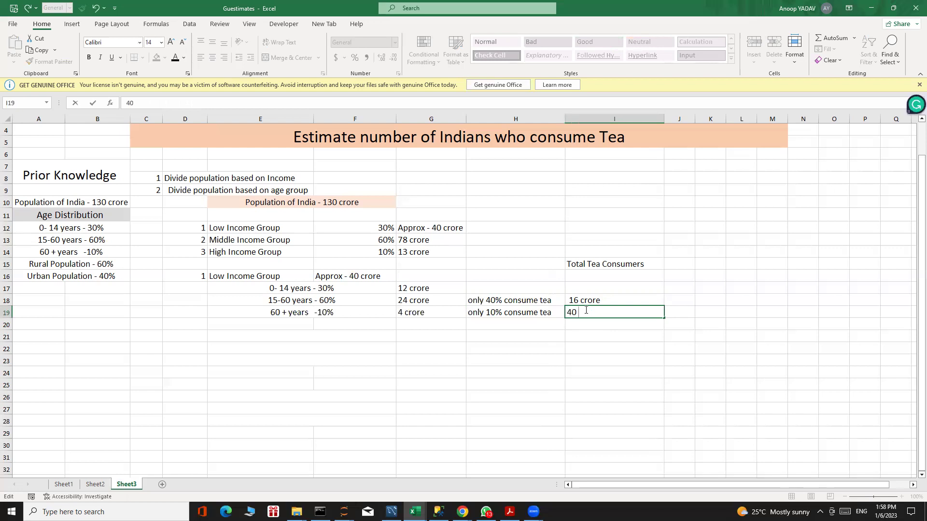
{"action": "type", "text": " lakh"}
{"action": "left_click", "coordinate": [204, 333]}
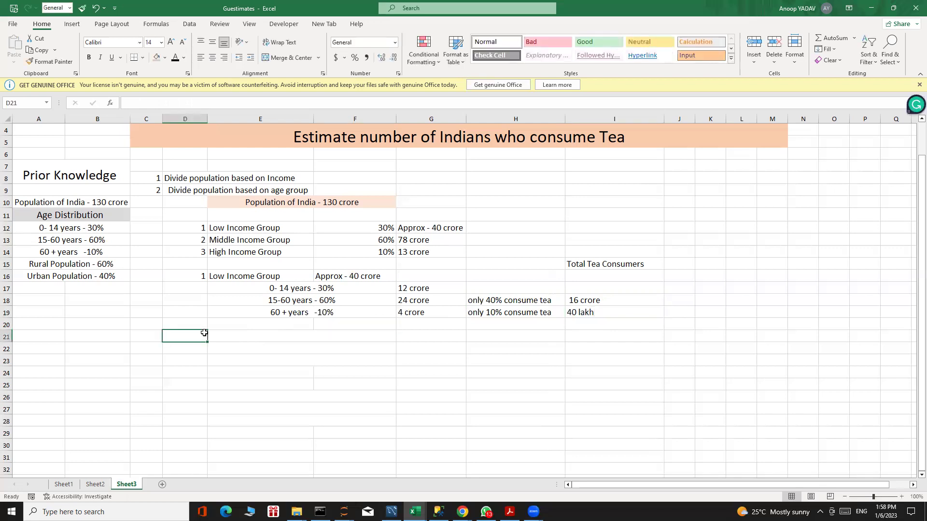
{"action": "left_click", "coordinate": [230, 239]}
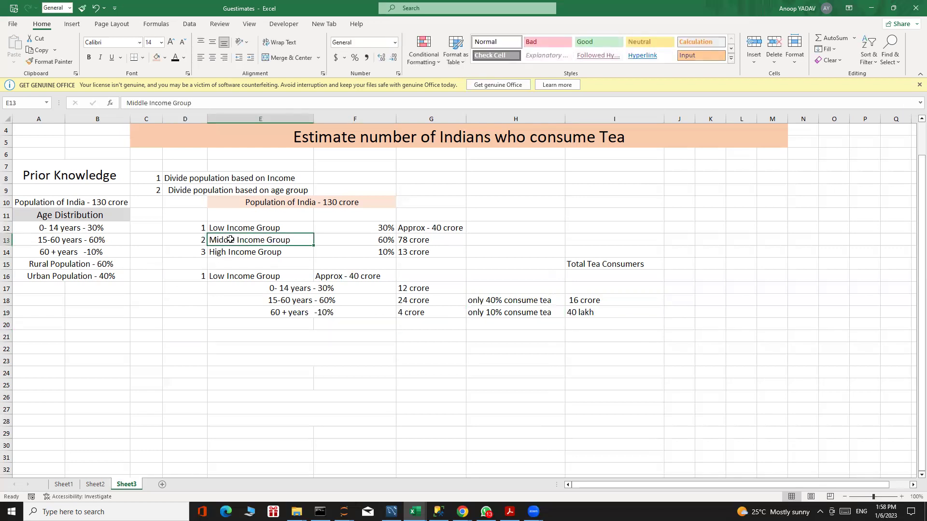
{"action": "key", "text": "ctrl+c"}
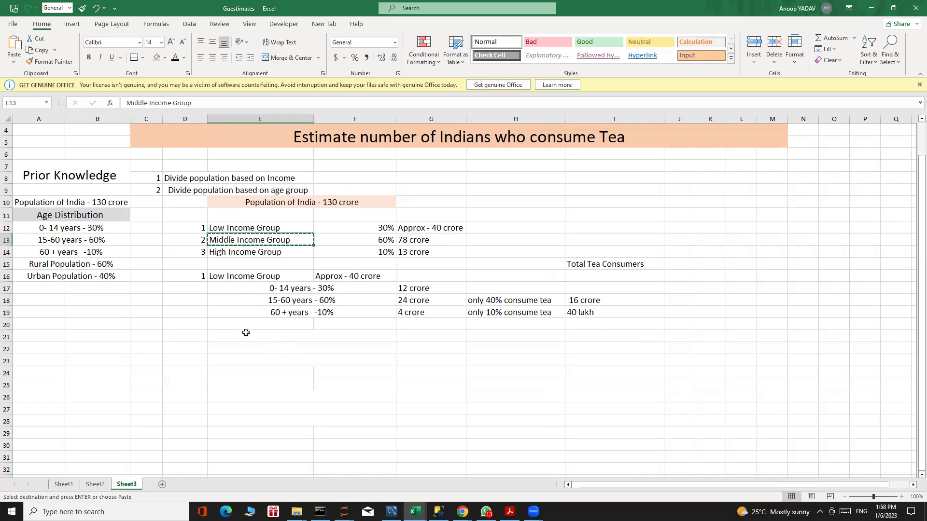
{"action": "left_click", "coordinate": [242, 334]}
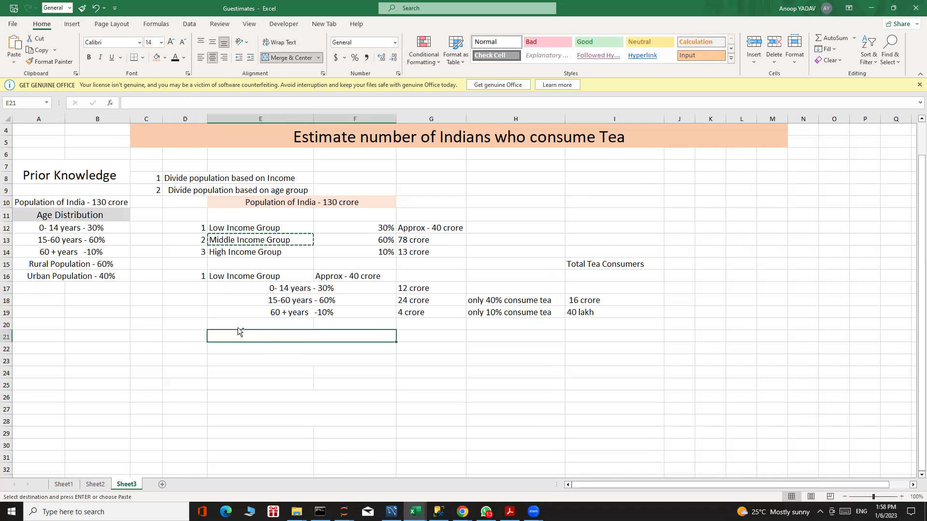
{"action": "key", "text": "ctrl+v"}
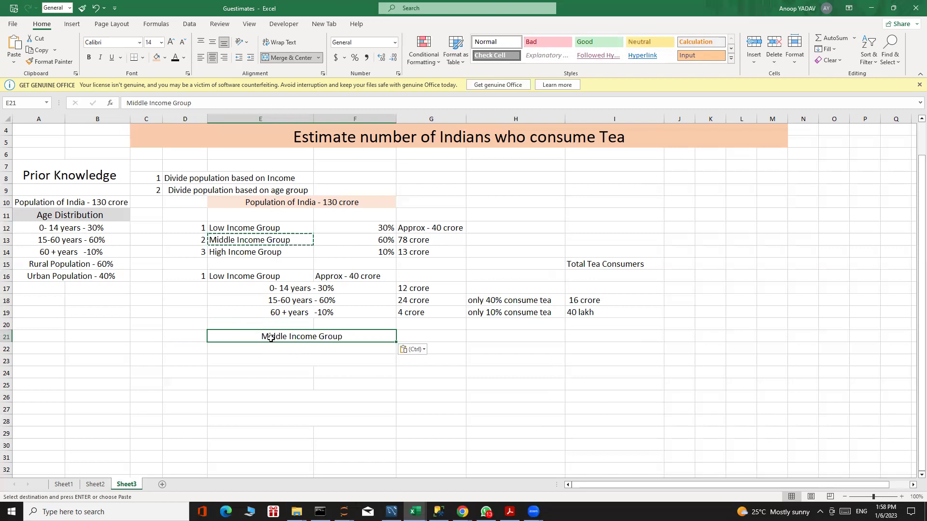
{"action": "double_click", "coordinate": [354, 336]}
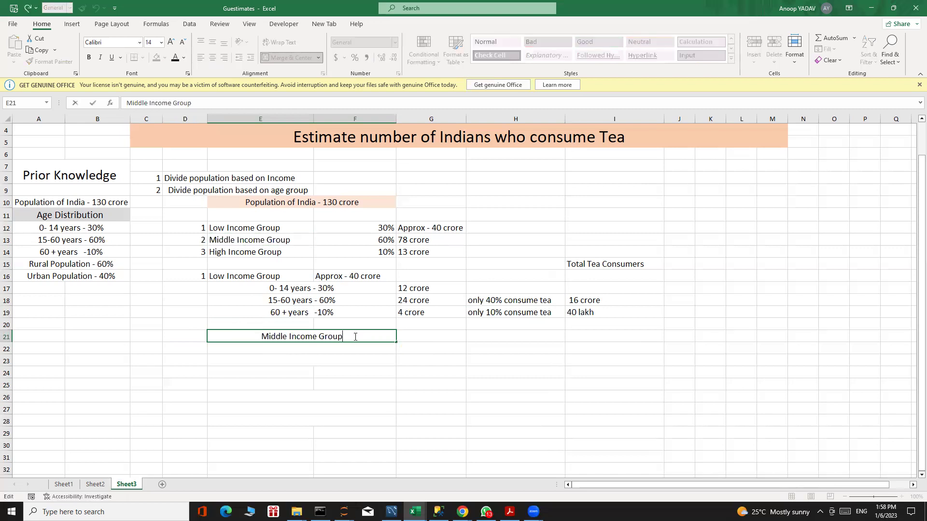
{"action": "key", "text": "BackSpace"}
{"action": "key", "text": "BackSpace"}
{"action": "key", "text": "BackSpace"}
{"action": "key", "text": "BackSpace"}
{"action": "key", "text": "BackSpace"}
{"action": "key", "text": "BackSpace"}
{"action": "key", "text": "BackSpace"}
{"action": "key", "text": "BackSpace"}
{"action": "key", "text": "BackSpace"}
{"action": "key", "text": "BackSpace"}
{"action": "key", "text": "BackSpace"}
{"action": "key", "text": "BackSpace"}
{"action": "key", "text": "BackSpace"}
{"action": "key", "text": "BackSpace"}
{"action": "key", "text": "BackSpace"}
{"action": "key", "text": "BackSpace"}
{"action": "key", "text": "BackSpace"}
{"action": "key", "text": "BackSpace"}
{"action": "key", "text": "BackSpace"}
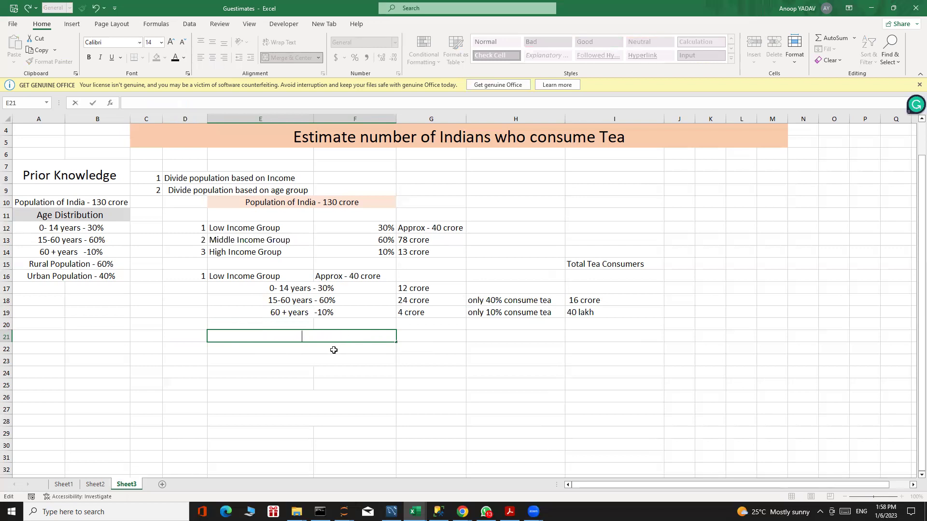
{"action": "key", "text": "Return"}
Clear the formatting of E21:F22, including the merged cells
{"action": "left_click", "coordinate": [267, 336]}
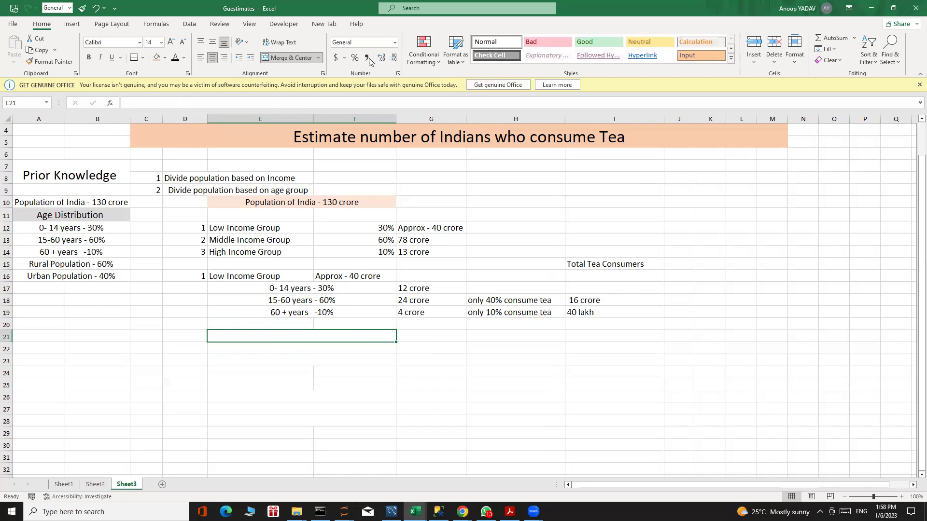
{"action": "left_click_drag", "start_coordinate": [279, 336], "coordinate": [283, 349]}
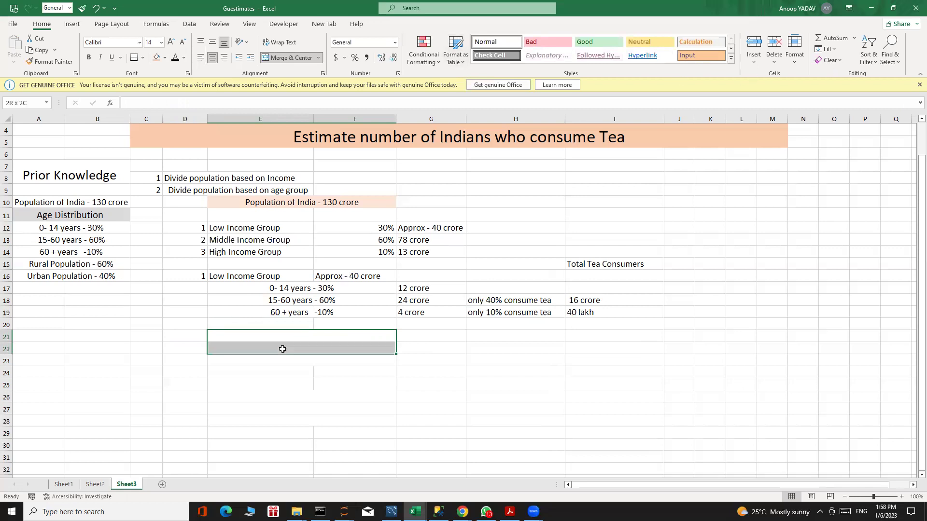
{"action": "left_click", "coordinate": [840, 61]}
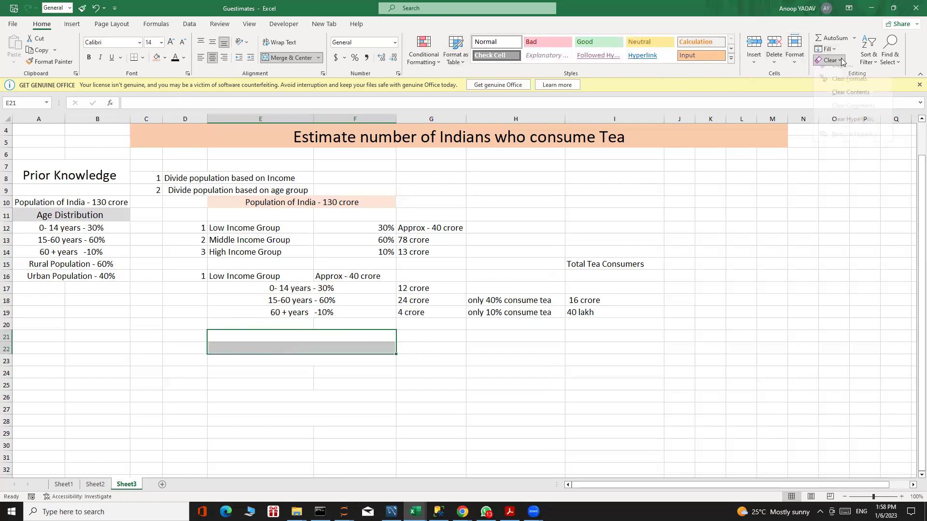
{"action": "left_click", "coordinate": [850, 87]}
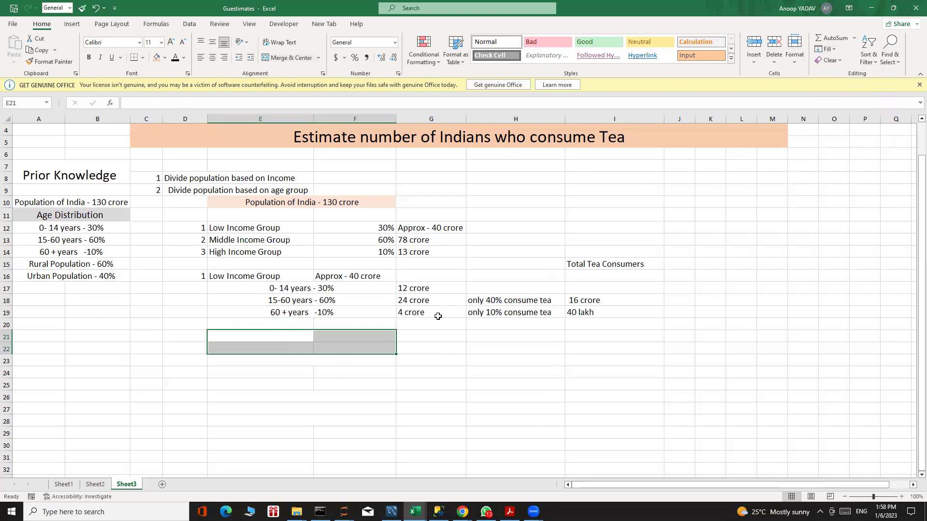
Copy the "Middle Income Group" label from E13 into E21
{"action": "left_click", "coordinate": [236, 338]}
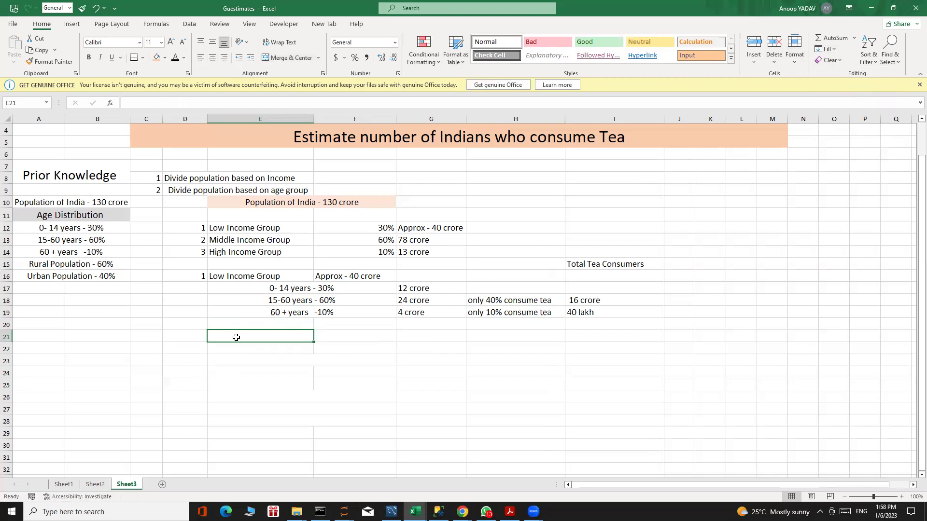
{"action": "left_click", "coordinate": [262, 238]}
{"action": "key", "text": "ctrl+c"}
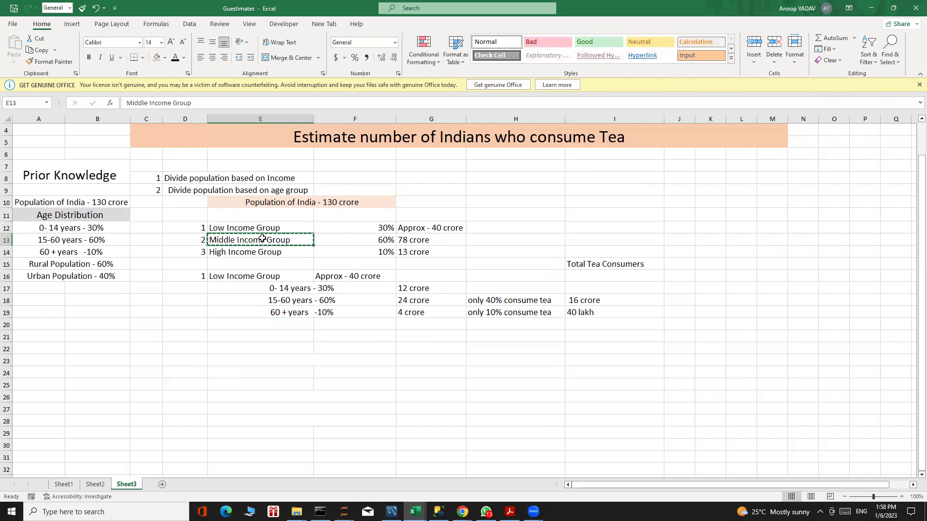
{"action": "left_click", "coordinate": [257, 336]}
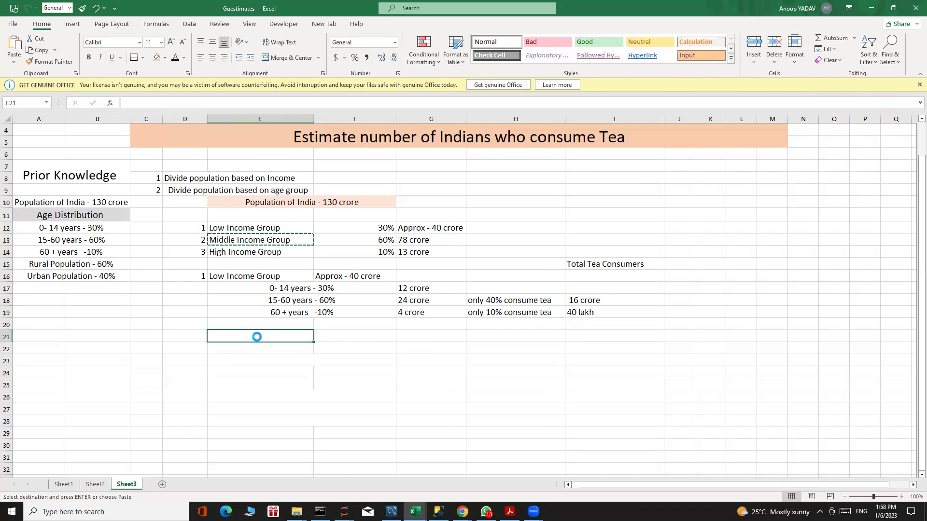
{"action": "key", "text": "ctrl+v"}
Copy the middle income population "78 crore" from G13 into F21
{"action": "left_click", "coordinate": [359, 338]}
{"action": "left_click", "coordinate": [420, 239]}
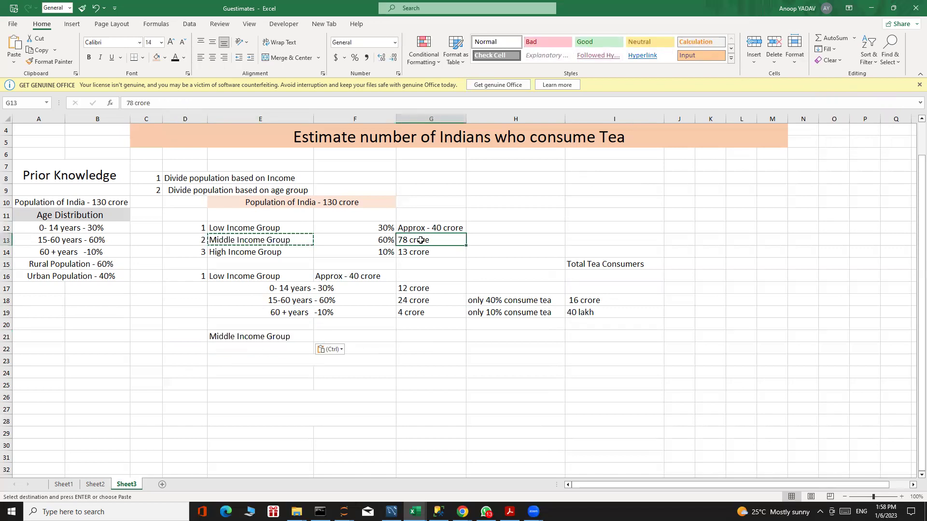
{"action": "key", "text": "ctrl+c"}
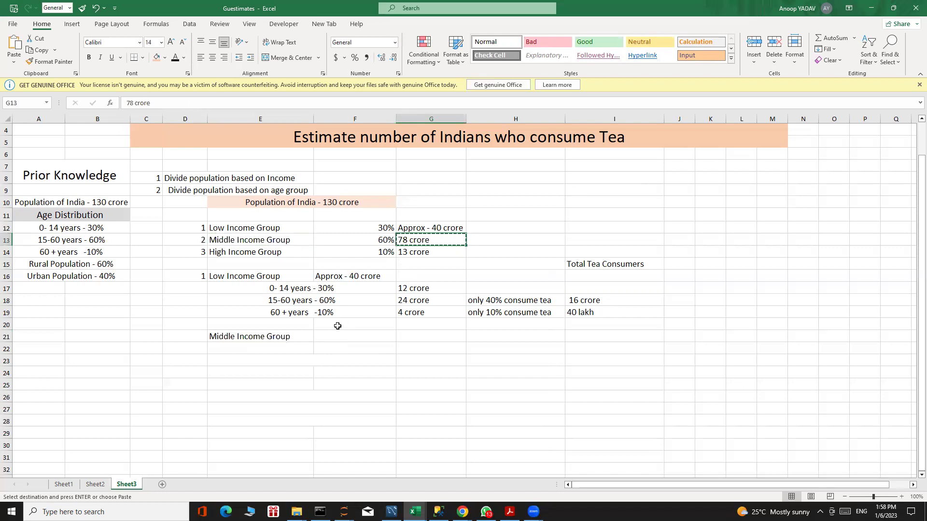
{"action": "left_click", "coordinate": [346, 338]}
{"action": "key", "text": "ctrl+v"}
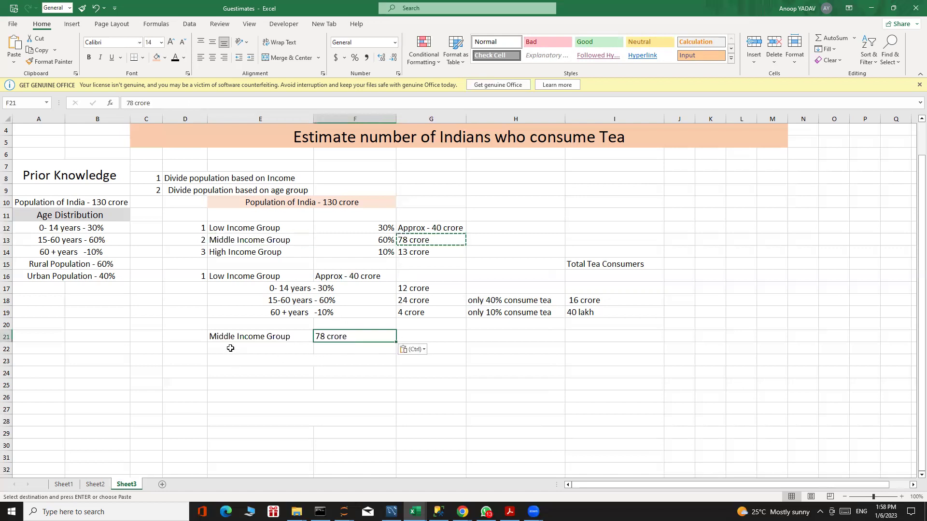
Copy the "0- 14 years - 30%" label from E17 into E22 under the Middle Income Group
{"action": "left_click", "coordinate": [228, 347]}
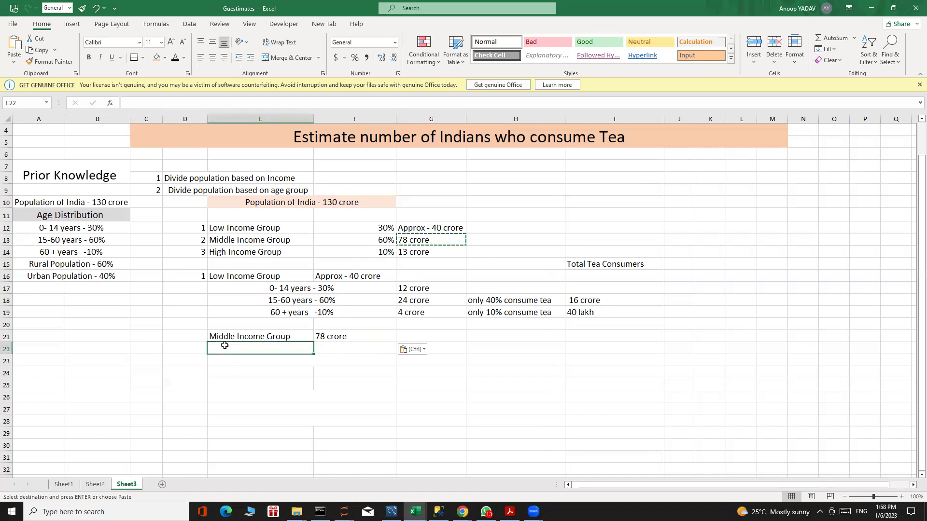
{"action": "left_click", "coordinate": [270, 291]}
{"action": "key", "text": "ctrl+c"}
{"action": "left_click", "coordinate": [250, 350]}
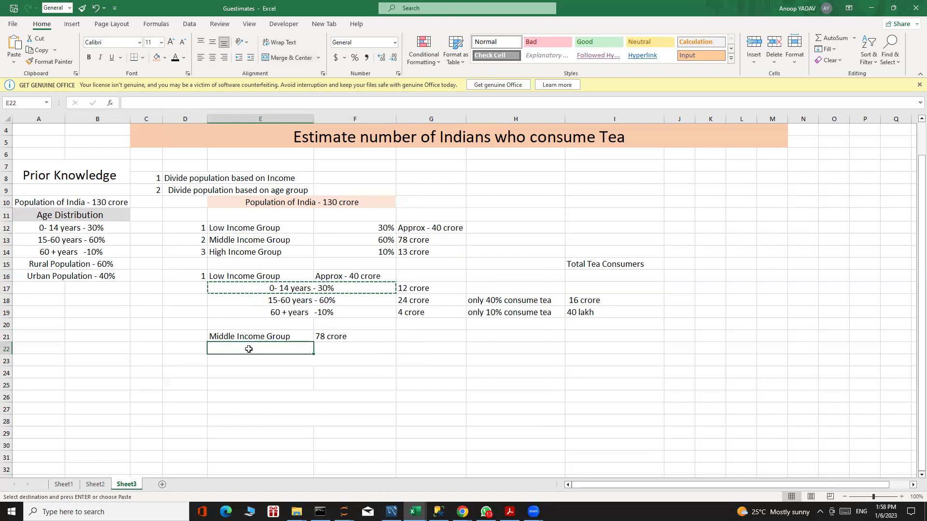
{"action": "key", "text": "ctrl+v"}
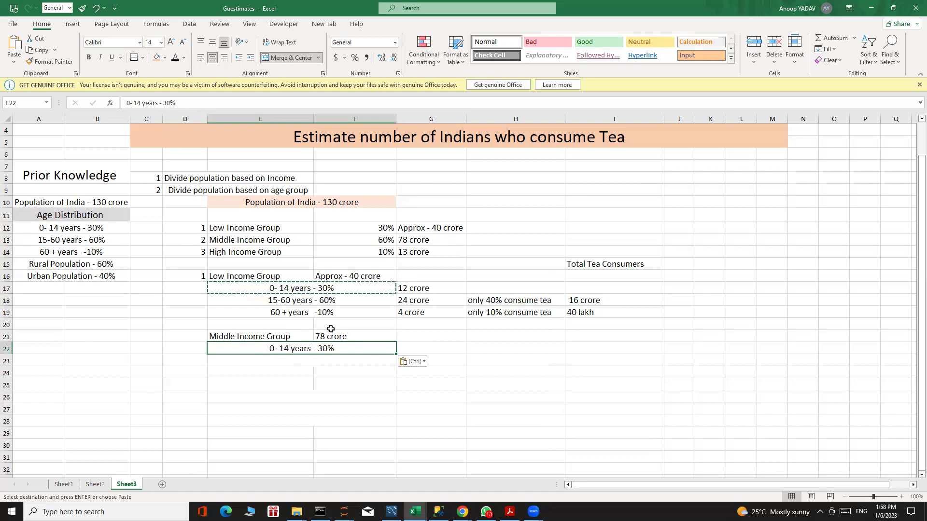
{"action": "left_click", "coordinate": [421, 348]}
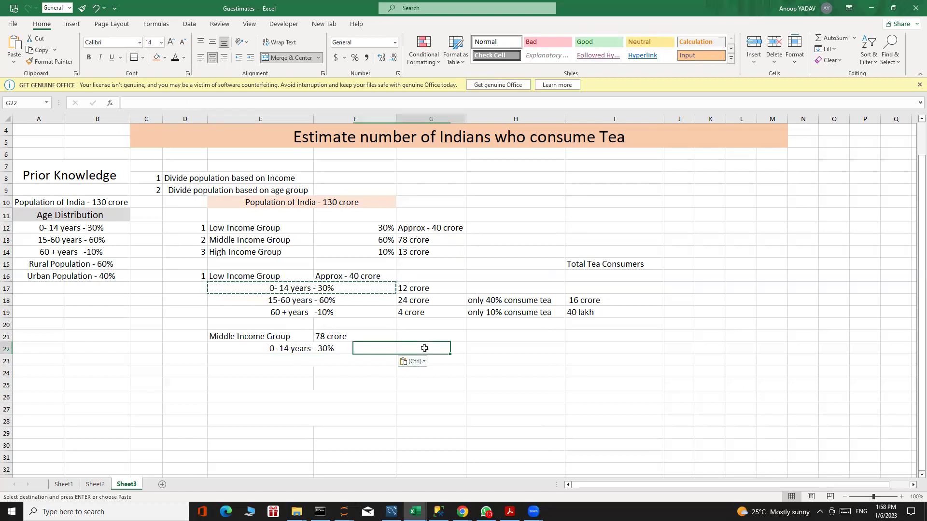
{"action": "key", "text": "Escape"}
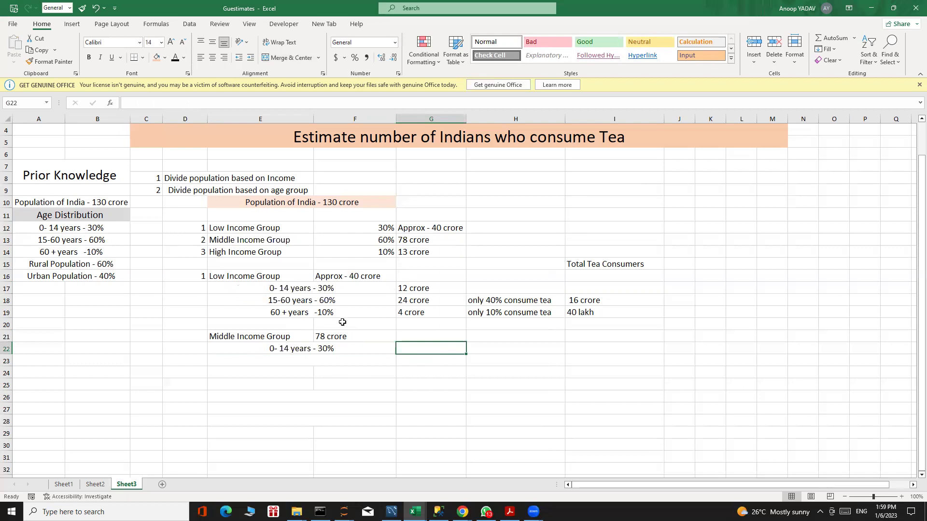
Change the middle income population in F21 to "80 crore"
{"action": "double_click", "coordinate": [324, 338]}
{"action": "key", "text": "BackSpace"}
{"action": "key", "text": "BackSpace"}
{"action": "type", "text": "80"}
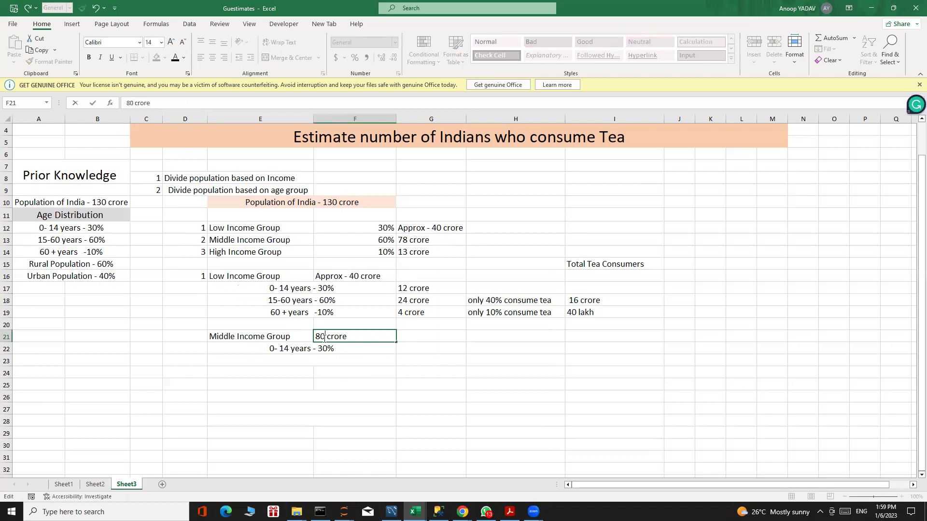
Enter "24 crore" in G22 and "only 10 % consume tea" in H22 for the middle income 0-14 years group
{"action": "left_click", "coordinate": [420, 347]}
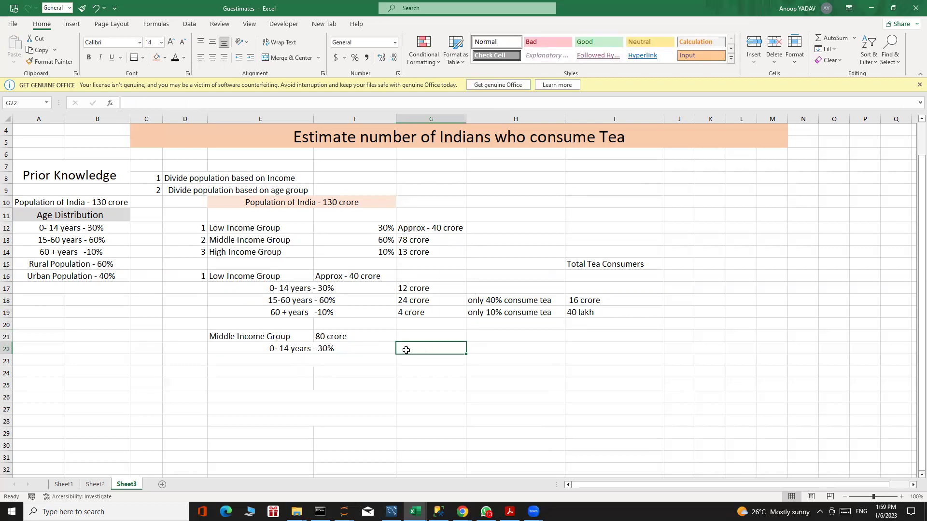
{"action": "type", "text": "24"}
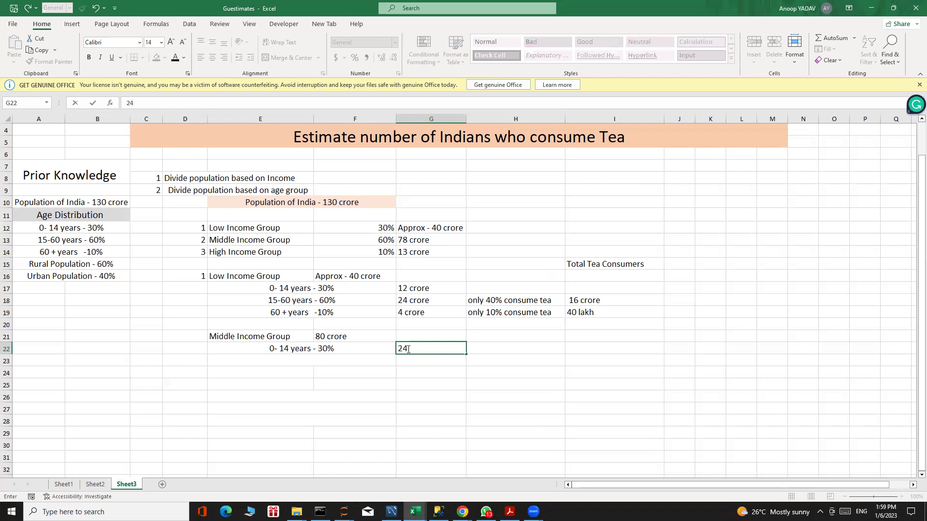
{"action": "type", "text": " crore"}
{"action": "left_click", "coordinate": [502, 346]}
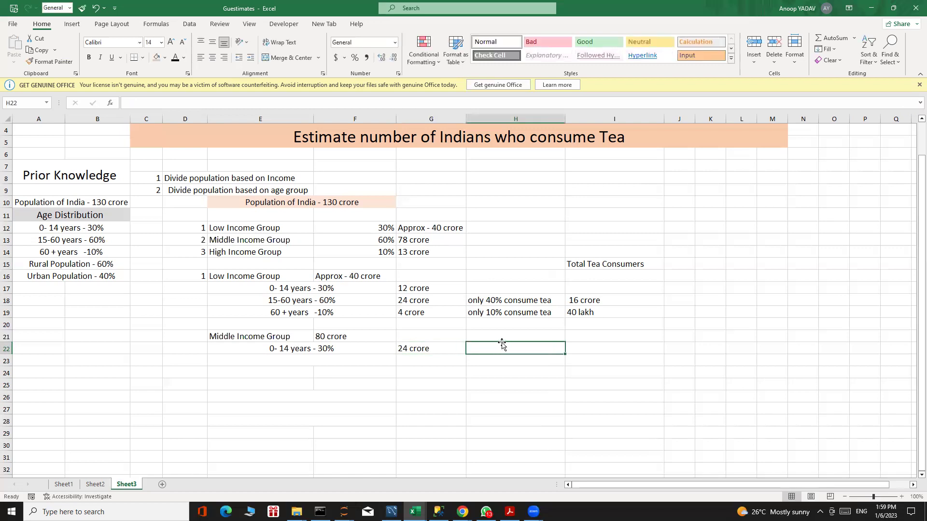
{"action": "type", "text": "only"}
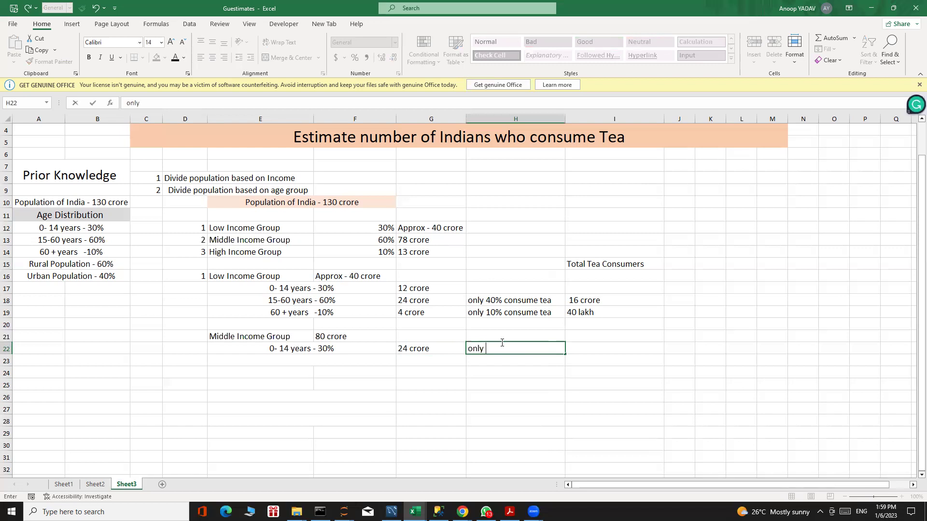
{"action": "type", "text": "10 % consume tea"}
Enter "24 lakh" in I22 as the tea consumers of the middle income 0-14 years group
{"action": "left_click", "coordinate": [602, 348]}
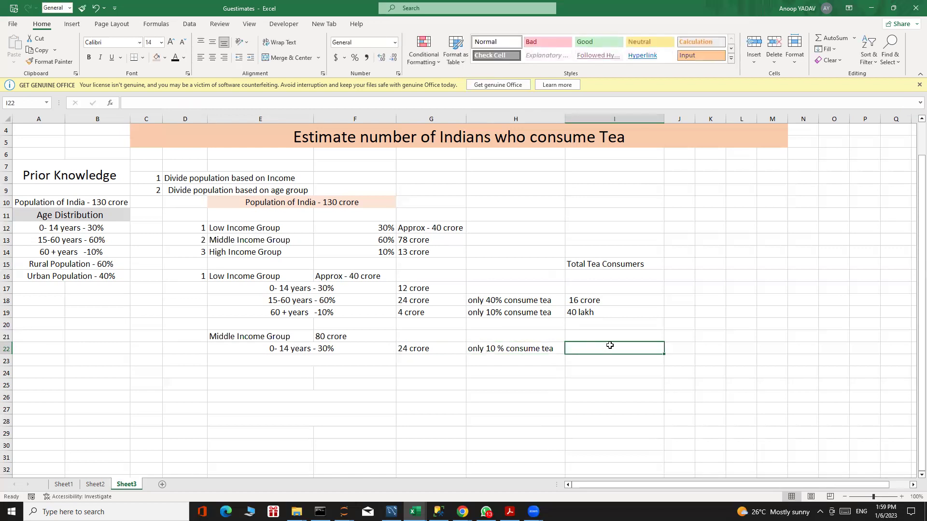
{"action": "type", "text": "2"}
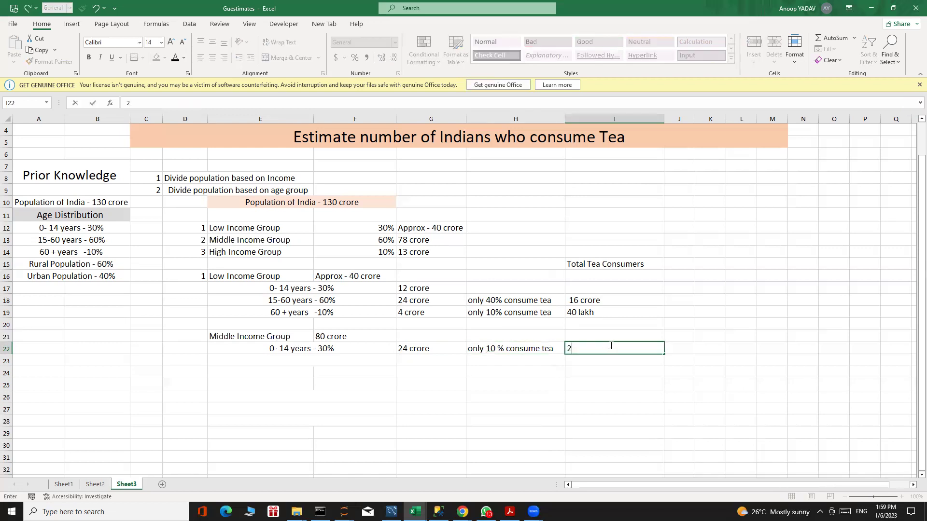
{"action": "type", "text": "4 la"}
{"action": "type", "text": "kh"}
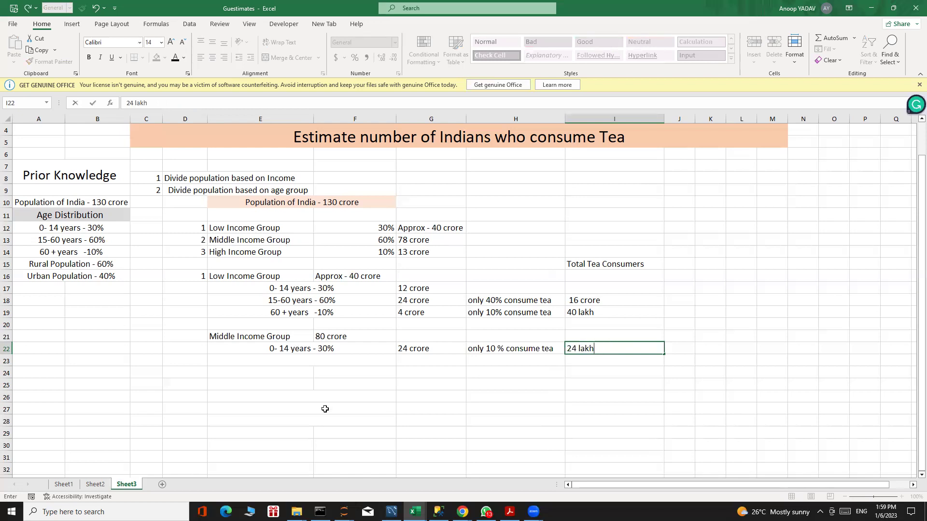
Copy the "15-60 years - 60%" label from E18 into E23
{"action": "left_click", "coordinate": [281, 361]}
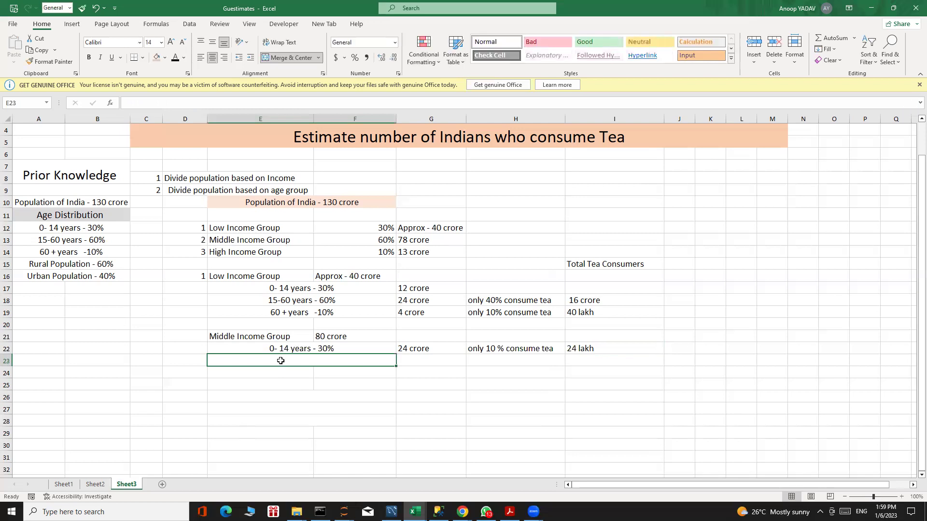
{"action": "left_click", "coordinate": [278, 301]}
{"action": "key", "text": "ctrl+c"}
{"action": "left_click", "coordinate": [266, 353]}
{"action": "left_click", "coordinate": [265, 360]}
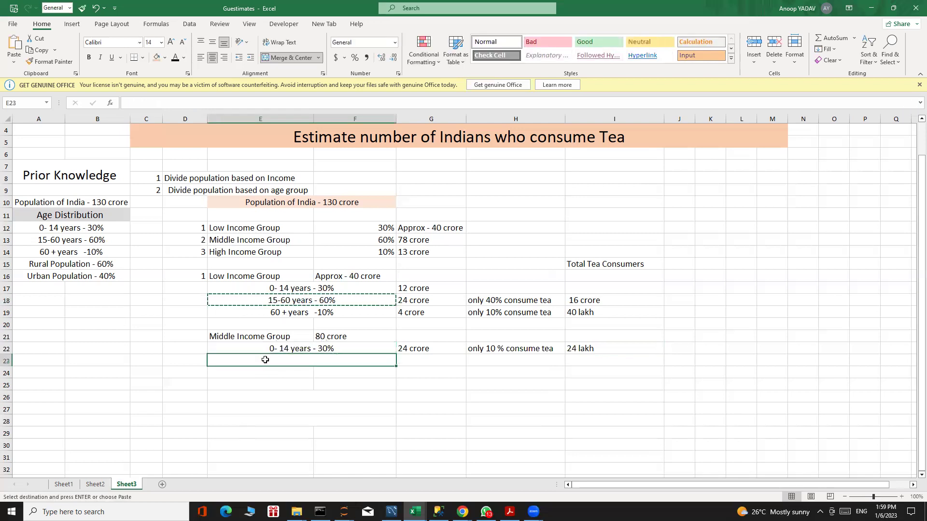
{"action": "key", "text": "ctrl+v"}
Enter "48 crore" in G23 as the population of the middle income 15-60 years group
{"action": "left_click", "coordinate": [412, 357]}
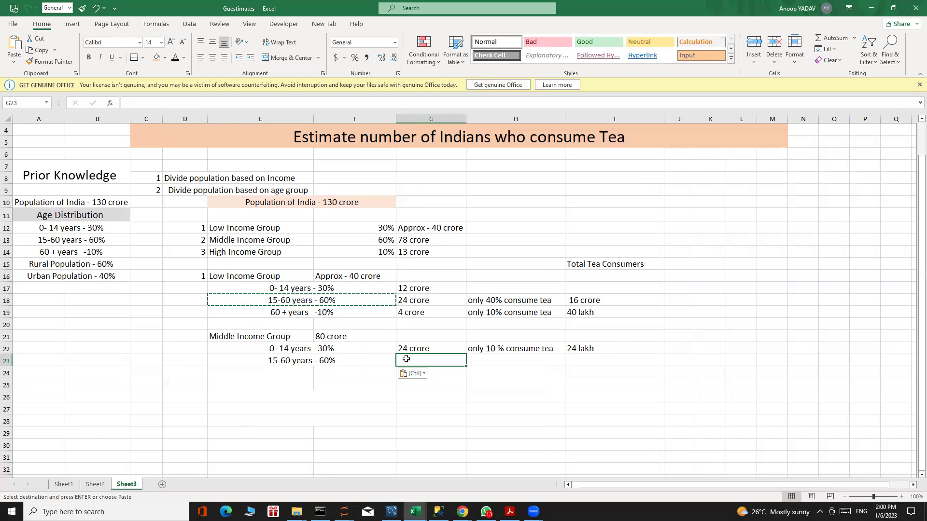
{"action": "type", "text": "4"}
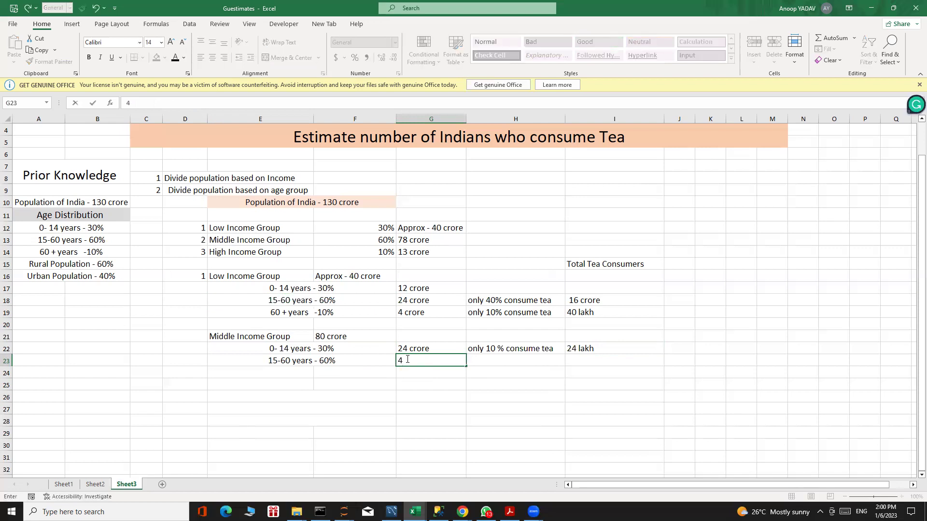
{"action": "type", "text": "8 crore"}
Enter "approx 50 % consume tea" in H23 for the middle income 15-60 years group
{"action": "left_click", "coordinate": [500, 351]}
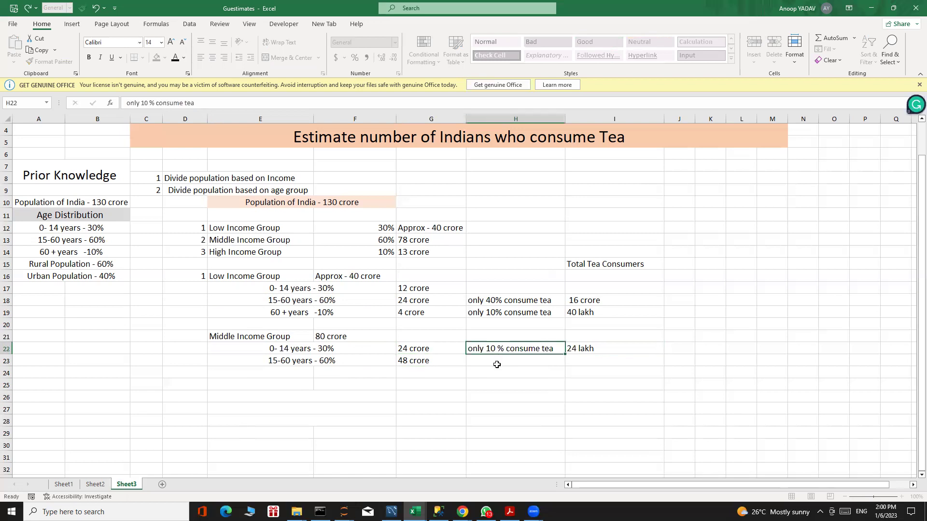
{"action": "left_click", "coordinate": [497, 365]}
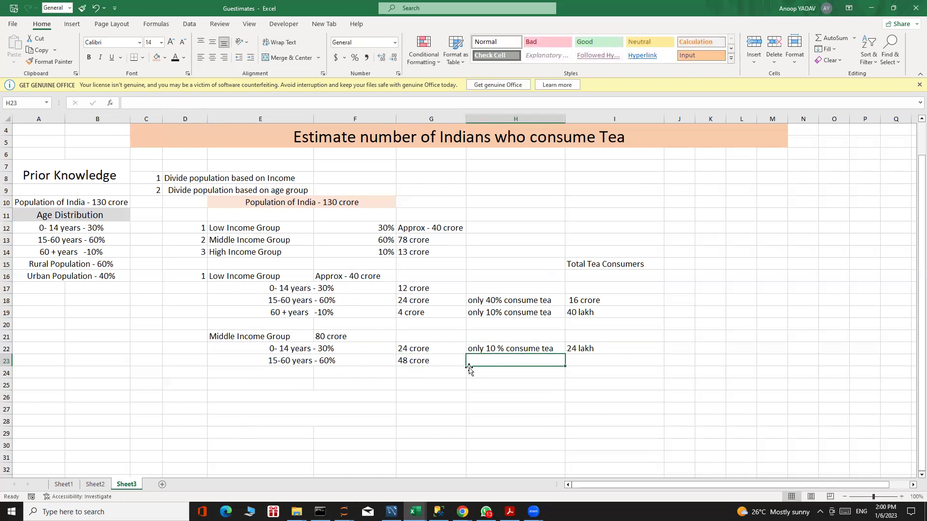
{"action": "type", "text": "app"}
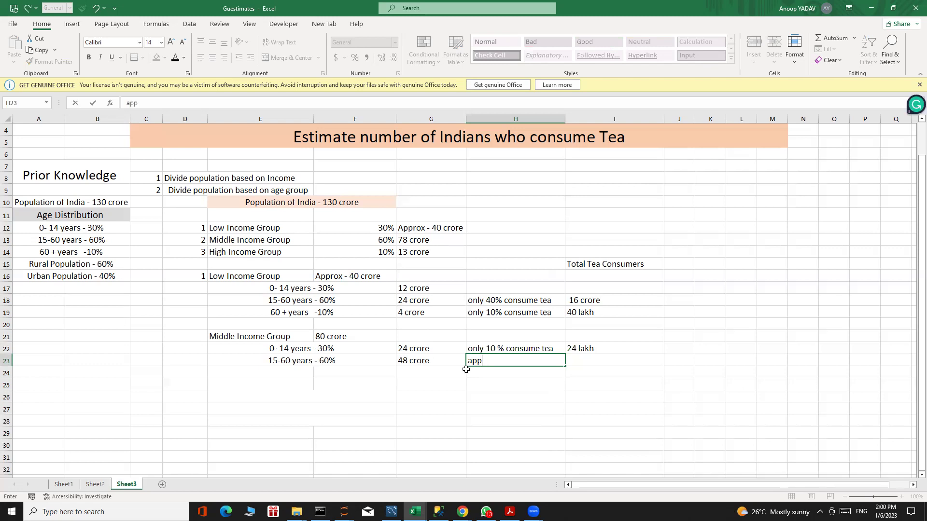
{"action": "type", "text": "rox 60 % consu"}
{"action": "left_click", "coordinate": [502, 360]}
{"action": "key", "text": "BackSpace"}
{"action": "type", "text": "5"}
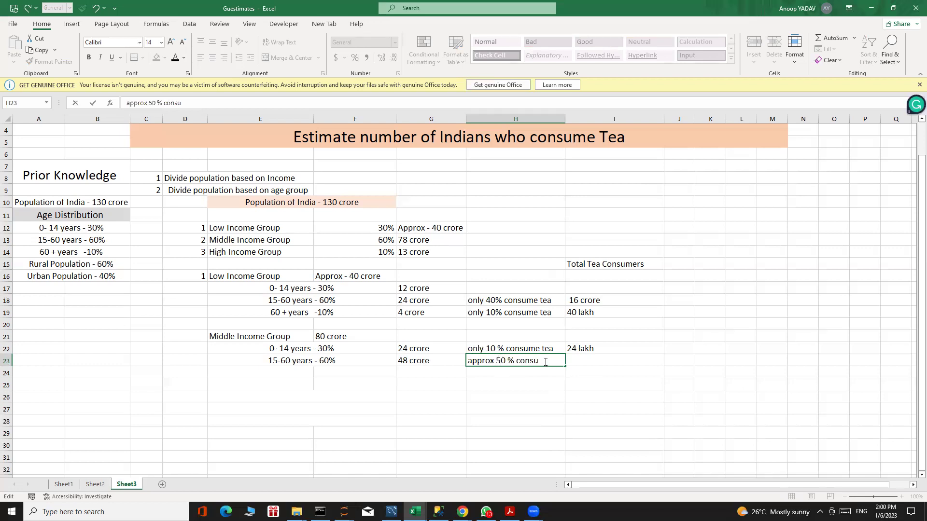
{"action": "type", "text": "me tea"}
Enter "24 crore" in I23 as the tea consumers of the middle income 15-60 years group
{"action": "left_click", "coordinate": [585, 366]}
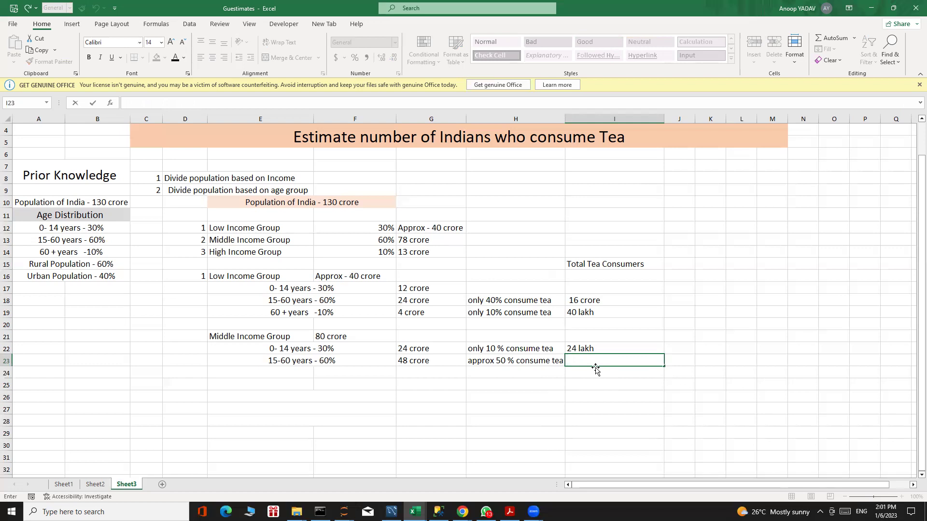
{"action": "type", "text": "24 c"}
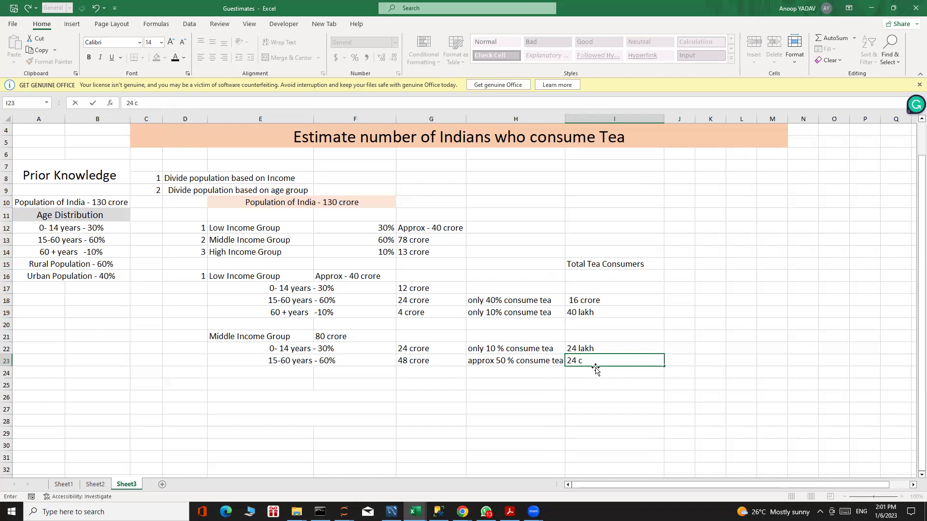
{"action": "type", "text": "rore"}
{"action": "key", "text": "ctrl+Return"}
Copy the "60 + years -10%" label from E19 into E24
{"action": "left_click", "coordinate": [272, 375]}
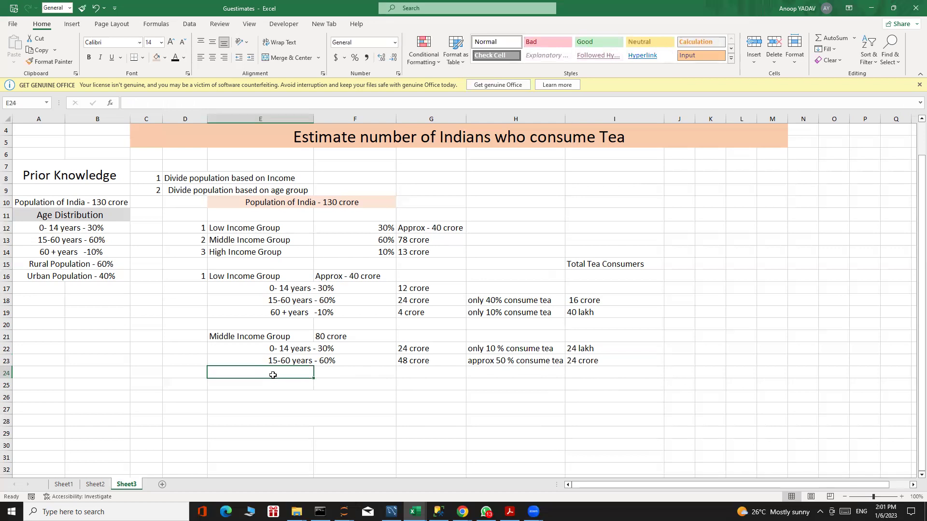
{"action": "left_click", "coordinate": [292, 313]}
{"action": "key", "text": "ctrl+c"}
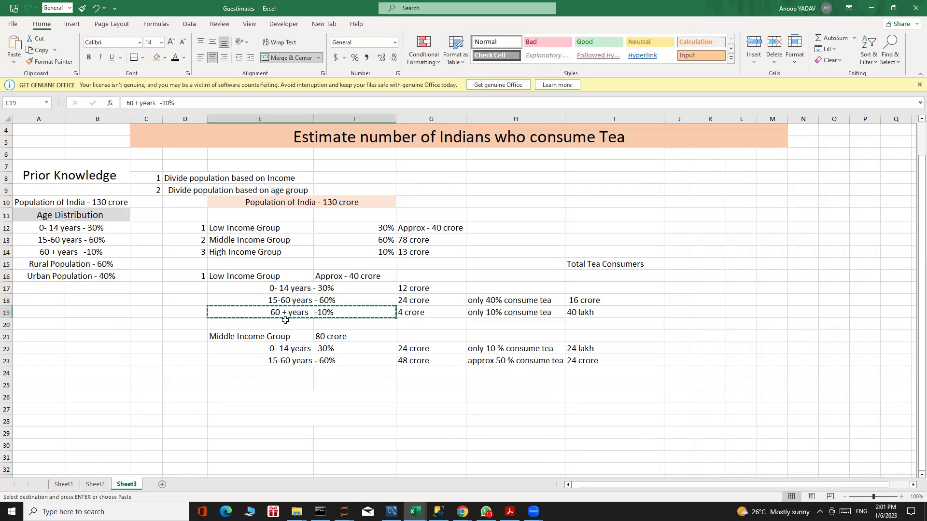
{"action": "left_click", "coordinate": [282, 372]}
{"action": "key", "text": "ctrl+v"}
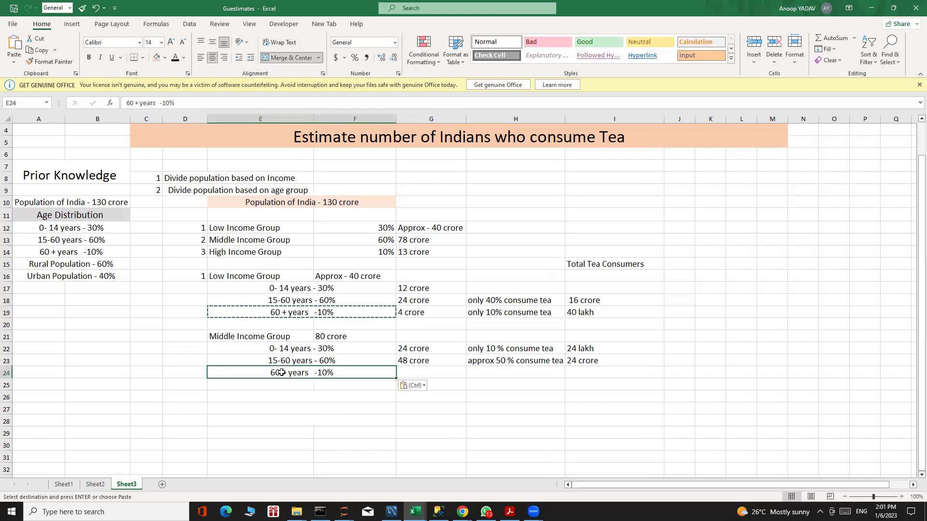
{"action": "key", "text": "Escape"}
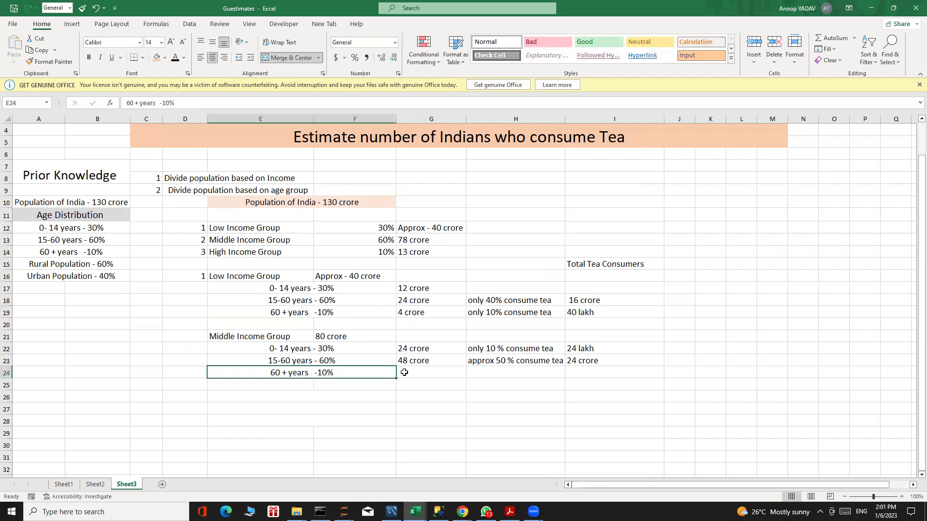
Enter "8 crore" in G24 as the population of the middle income 60+ years group
{"action": "left_click", "coordinate": [406, 371]}
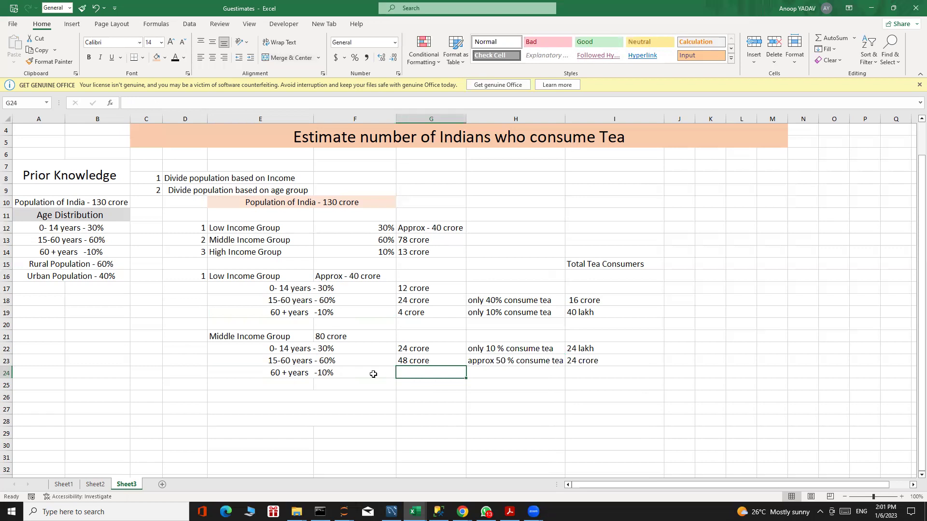
{"action": "type", "text": "8 c"}
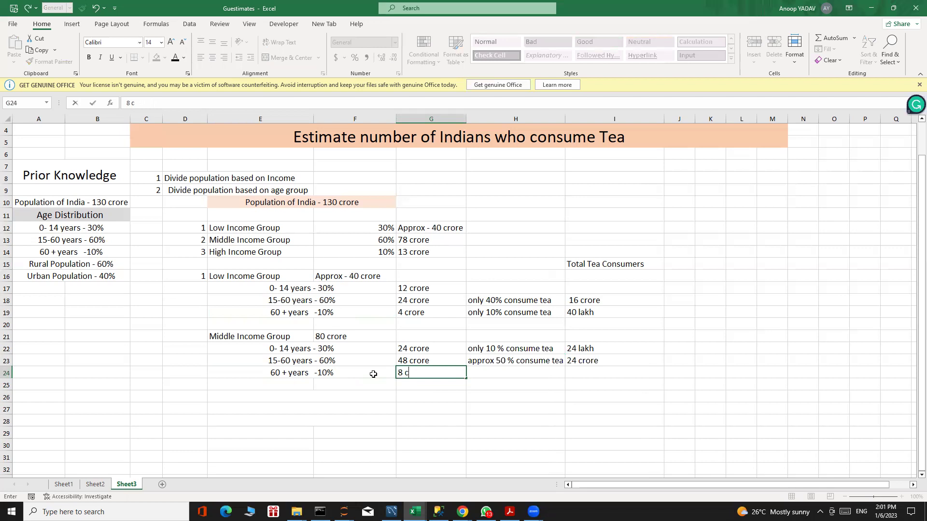
{"action": "type", "text": "rore"}
Enter "approx 25% consume tea" in H24 for the middle income 60+ years group
{"action": "left_click", "coordinate": [485, 373]}
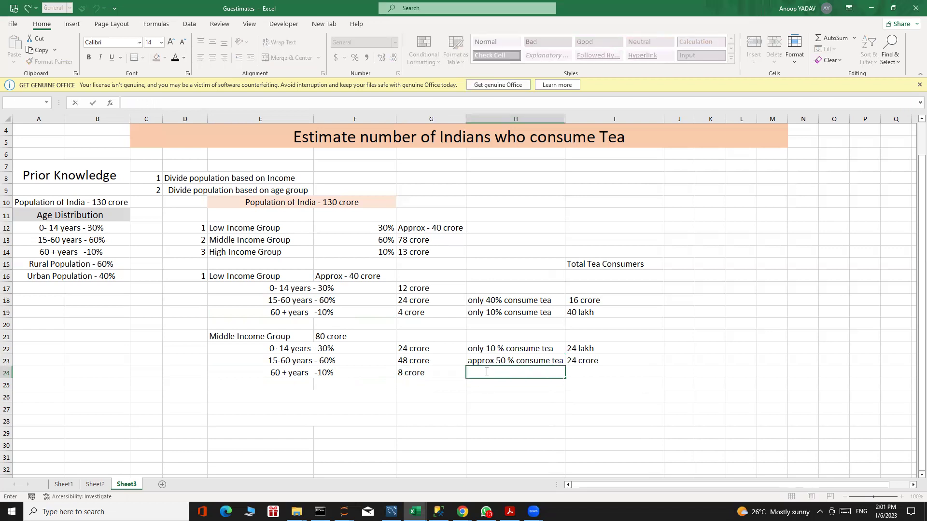
{"action": "double_click", "coordinate": [486, 372]}
{"action": "type", "text": "approx"}
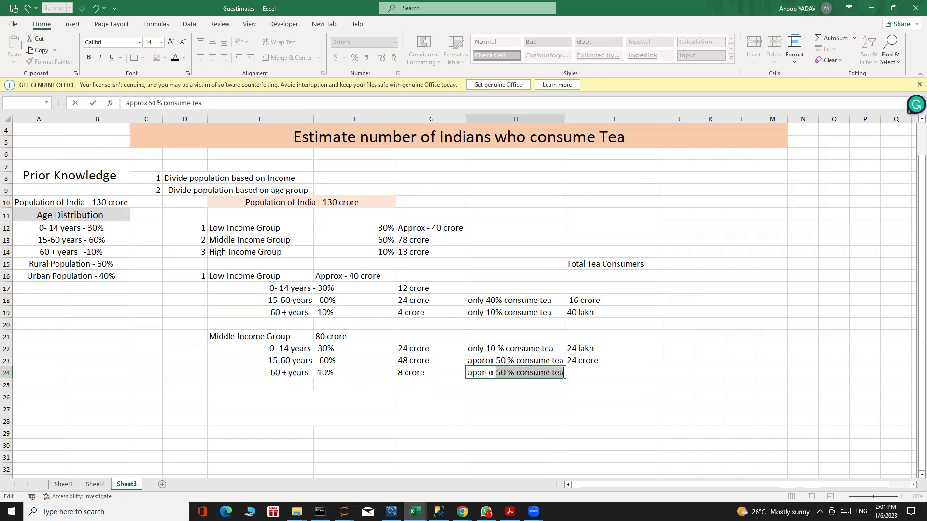
{"action": "type", "text": " 25"}
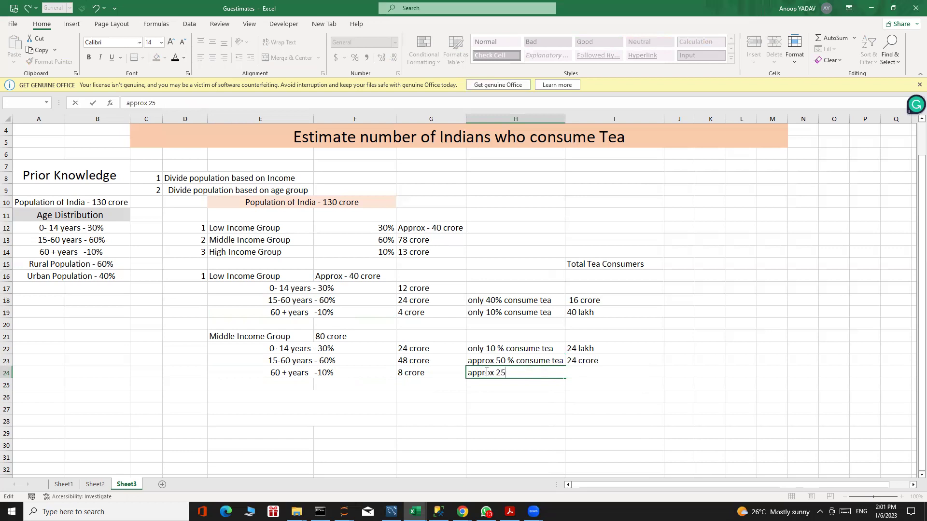
{"action": "type", "text": "% consume tea"}
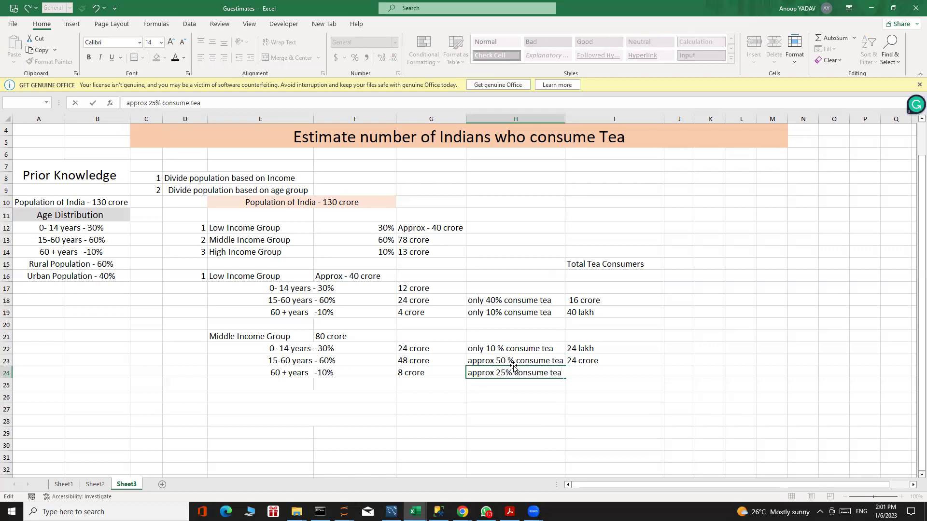
Enter "2 crore" in I24 as the tea consumers of the middle income 60+ years group
{"action": "left_click", "coordinate": [587, 372]}
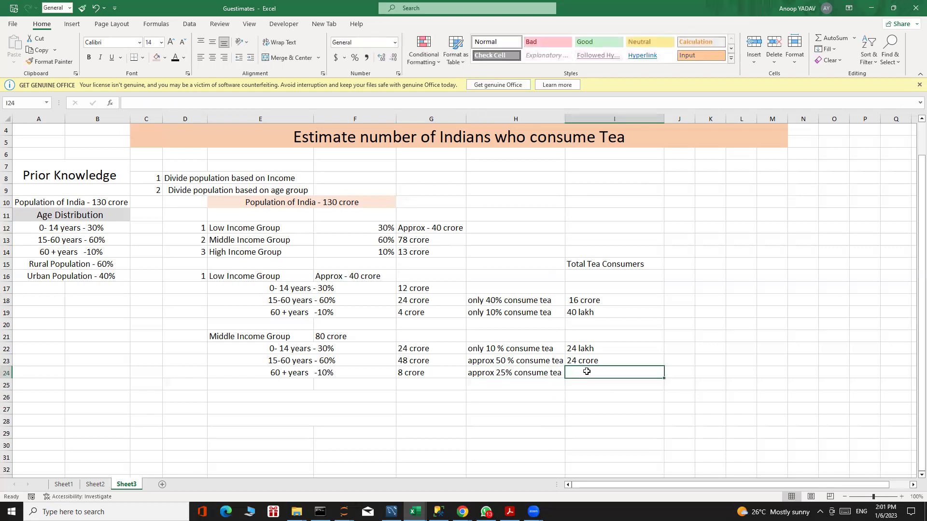
{"action": "type", "text": "2 c"}
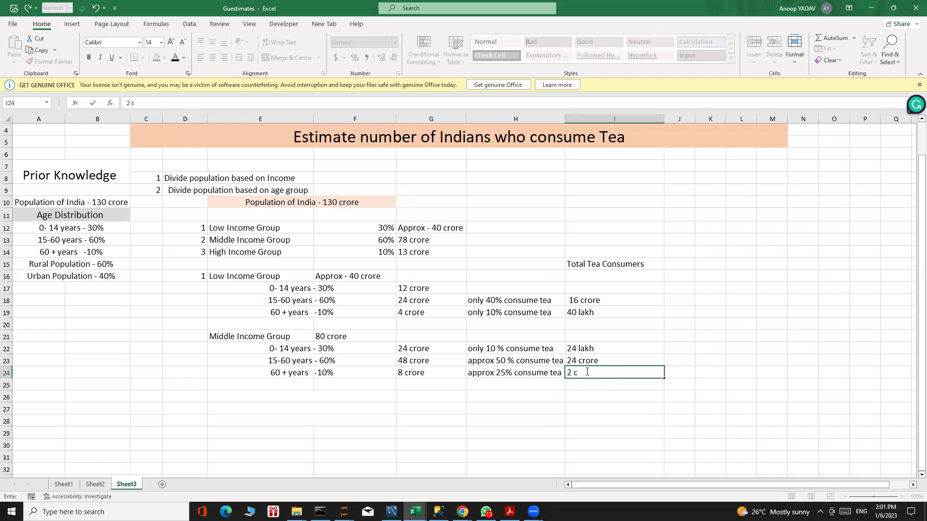
{"action": "type", "text": "rore"}
Clear the formatting of the merged cells E26:F27 below the middle income block
{"action": "scroll", "coordinate": [178, 386], "scroll_direction": "down", "scroll_amount": 1}
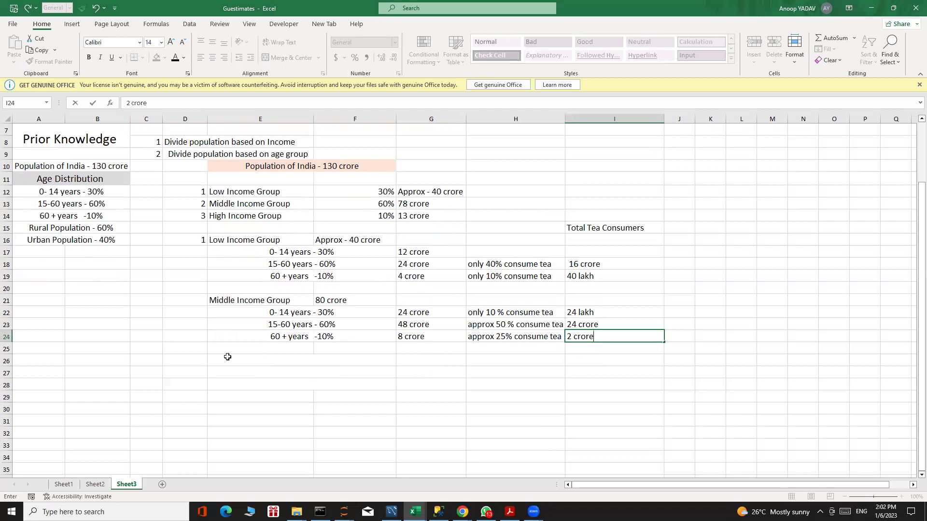
{"action": "left_click", "coordinate": [227, 357]}
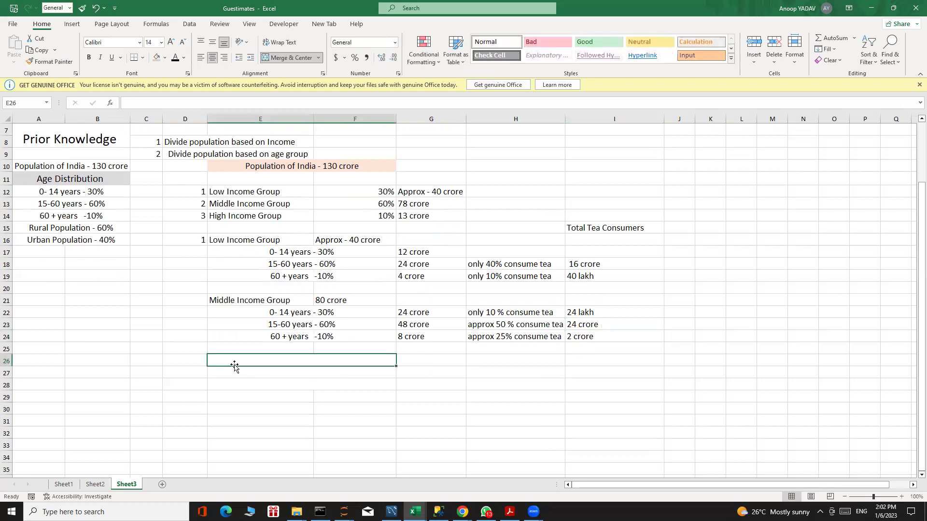
{"action": "left_click_drag", "start_coordinate": [234, 368], "coordinate": [234, 368]}
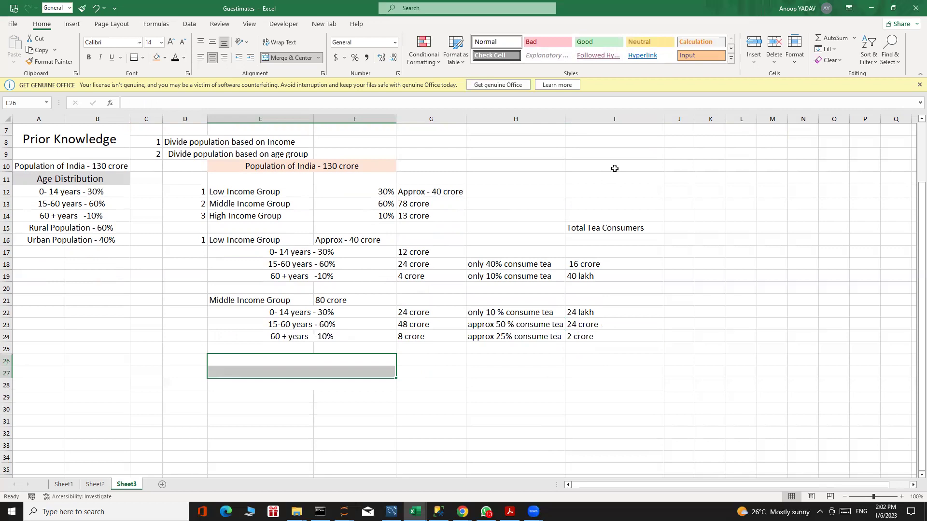
{"action": "left_click", "coordinate": [840, 63]}
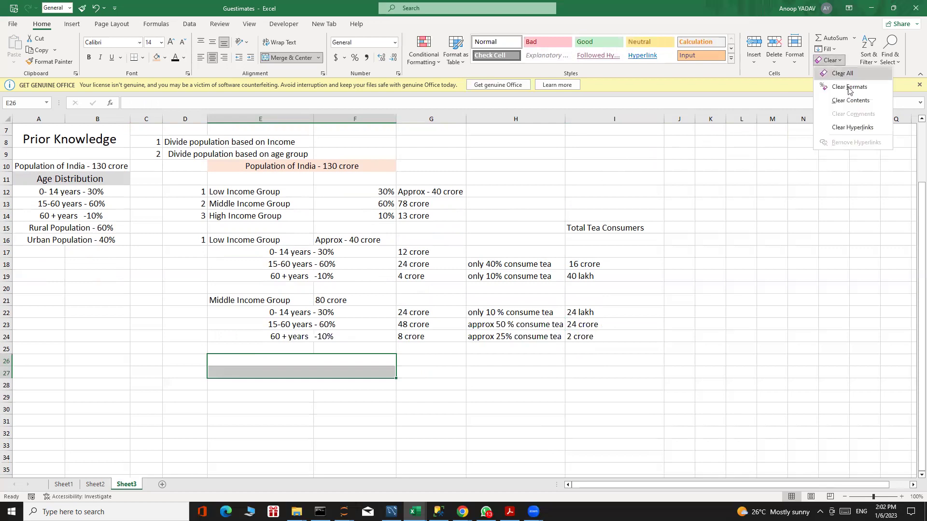
{"action": "left_click", "coordinate": [850, 92]}
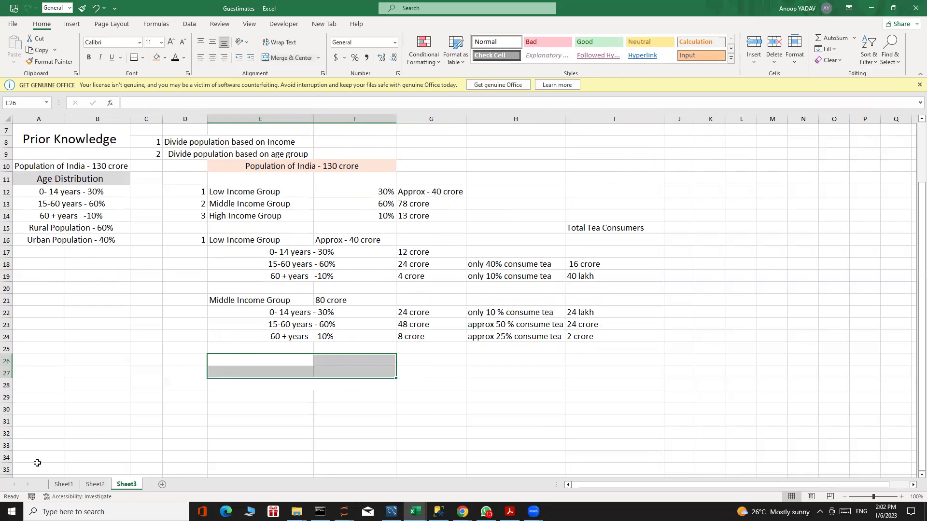
Copy the "High Income Group" label from E14 into E26
{"action": "left_click", "coordinate": [221, 357]}
{"action": "scroll", "coordinate": [219, 270], "scroll_direction": "up", "scroll_amount": 1}
{"action": "left_click", "coordinate": [230, 251]}
{"action": "key", "text": "ctrl+c"}
{"action": "left_click", "coordinate": [244, 396]}
{"action": "key", "text": "ctrl+v"}
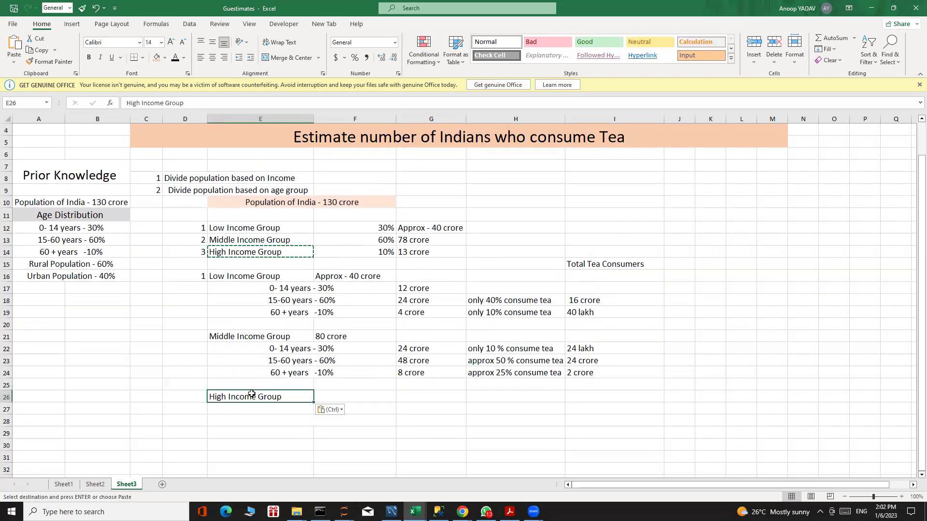
Copy the high income population "13 crore" from G14 into F26 beside the group label
{"action": "key", "text": "Tab"}
{"action": "left_click", "coordinate": [418, 249]}
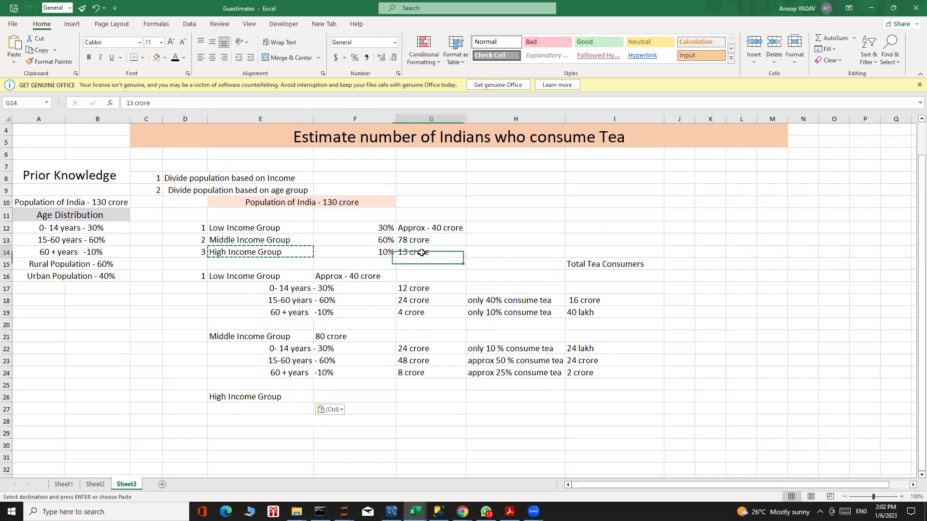
{"action": "key", "text": "ctrl+c"}
{"action": "left_click", "coordinate": [369, 395]}
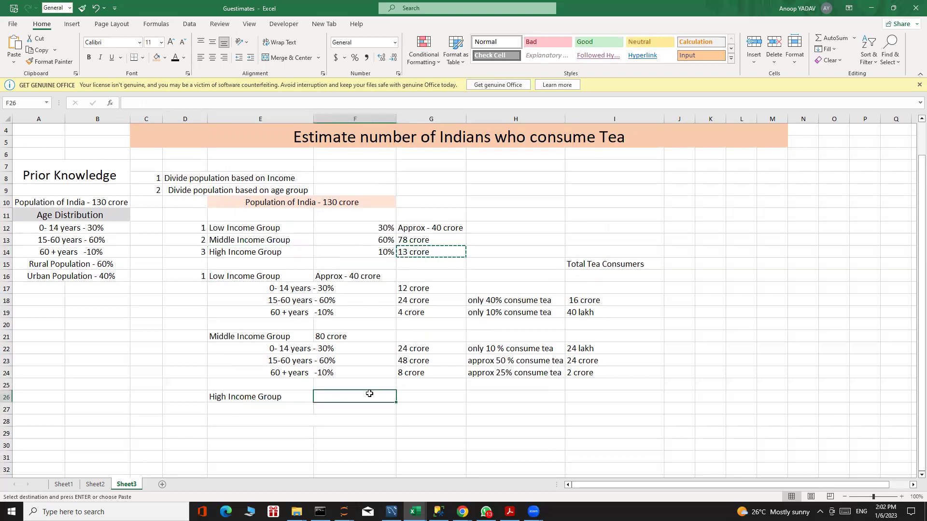
{"action": "key", "text": "ctrl+v"}
Clear the formatting of the merged cell E28 below the High Income Group heading
{"action": "left_click", "coordinate": [249, 416]}
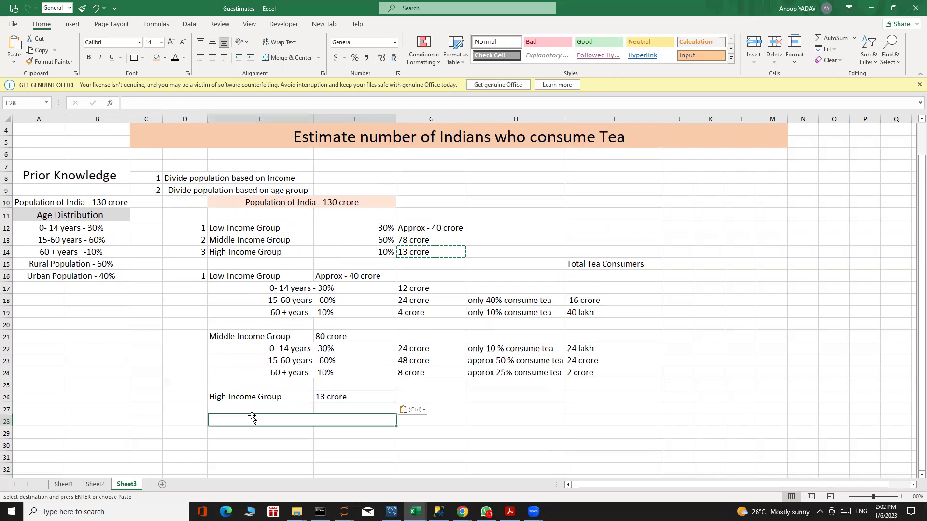
{"action": "scroll", "coordinate": [246, 405], "scroll_direction": "down", "scroll_amount": 1}
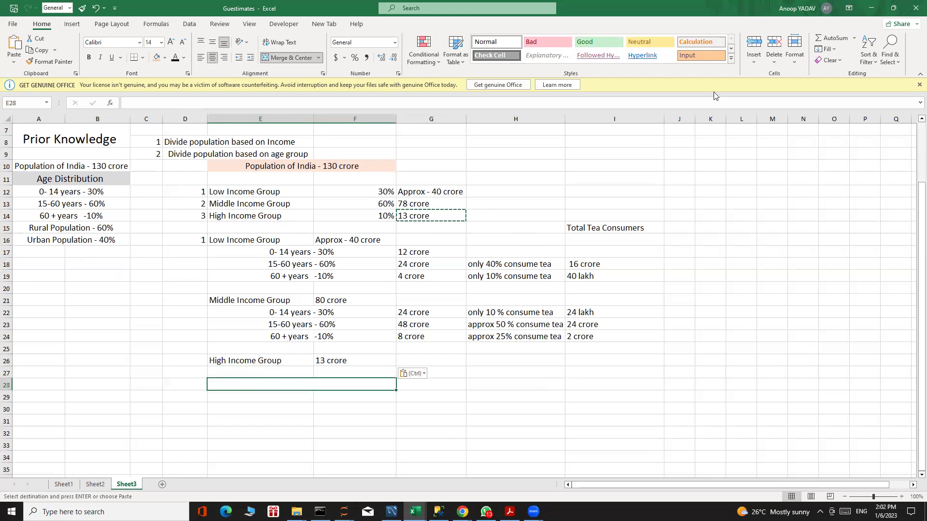
{"action": "left_click", "coordinate": [841, 58]}
{"action": "left_click", "coordinate": [838, 94]}
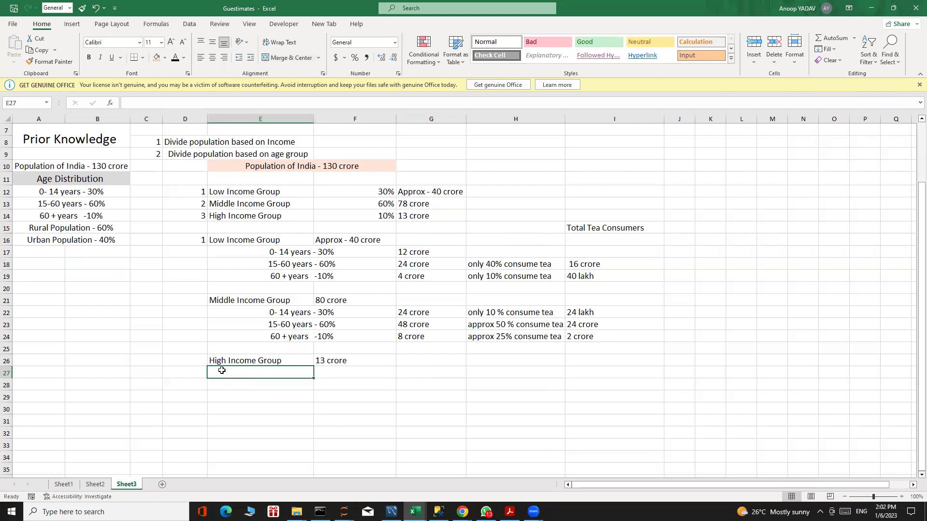
Copy the "0- 14 years - 30%" label from E22 into E27 under the High Income Group
{"action": "left_click", "coordinate": [278, 317]}
{"action": "key", "text": "ctrl+c"}
{"action": "left_click", "coordinate": [257, 371]}
{"action": "key", "text": "ctrl+v"}
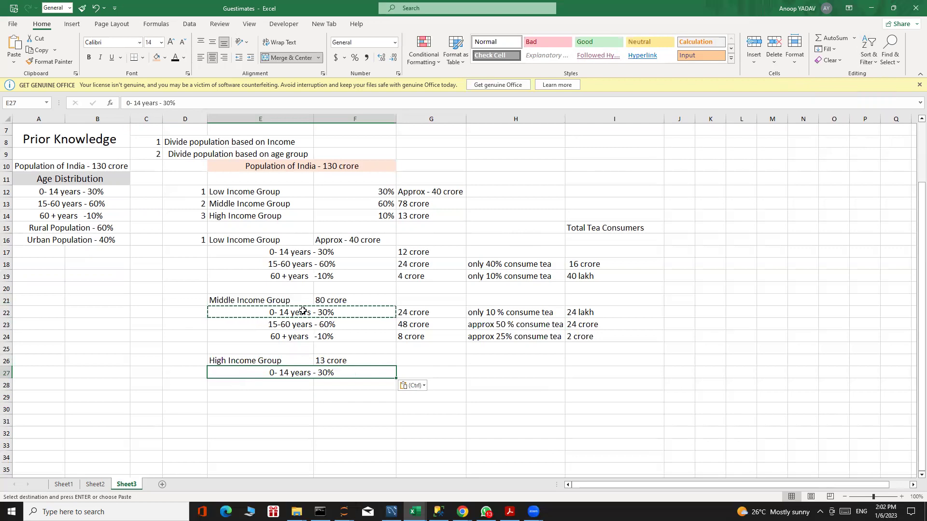
{"action": "key", "text": "Escape"}
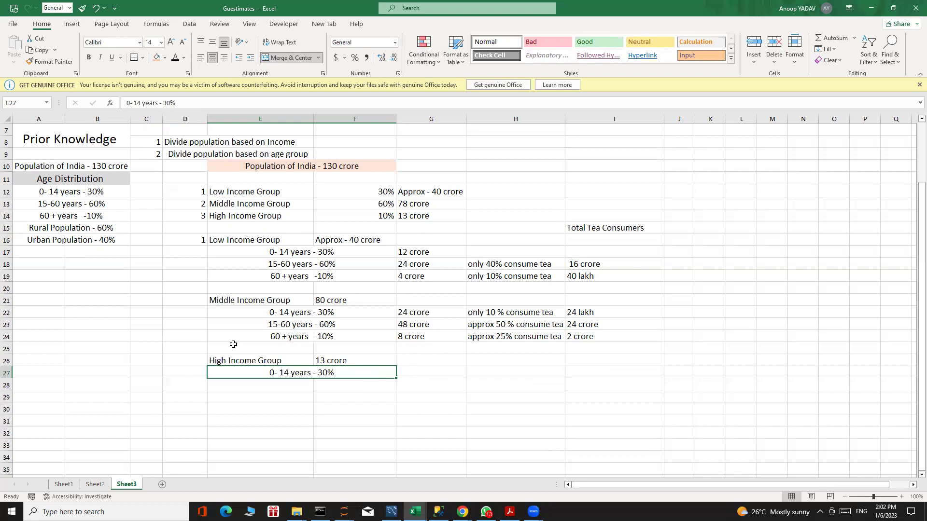
Copy the "15-60 years - 60%" label from E23 into E28
{"action": "left_click", "coordinate": [273, 384]}
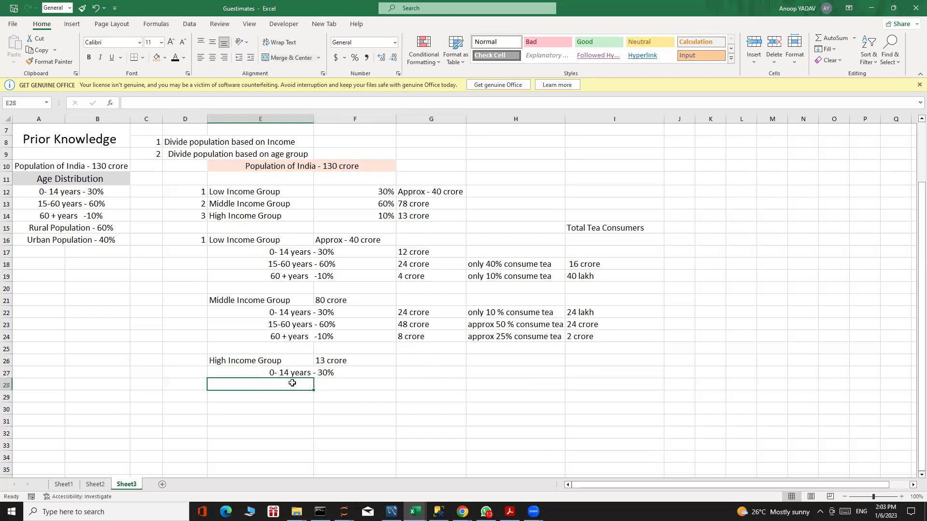
{"action": "left_click", "coordinate": [275, 328]}
{"action": "key", "text": "ctrl+c"}
{"action": "left_click", "coordinate": [267, 384]}
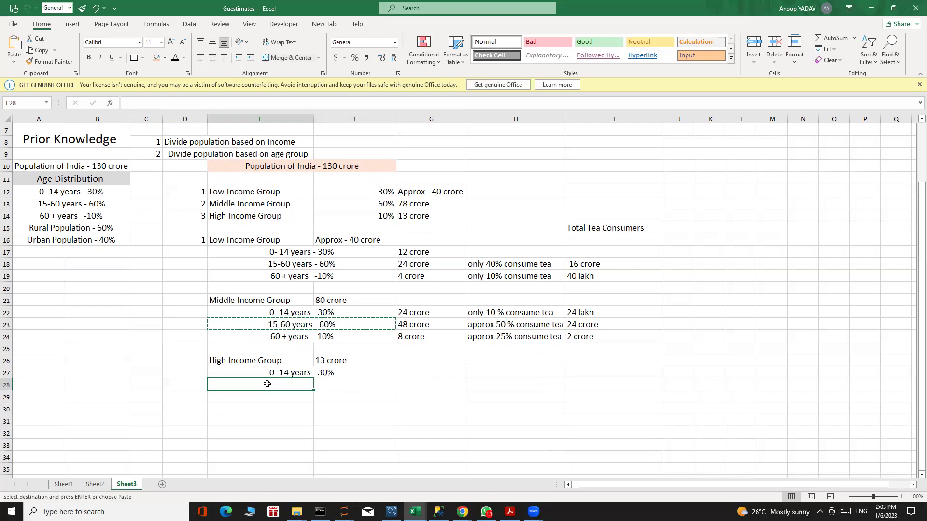
{"action": "key", "text": "ctrl+v"}
{"action": "key", "text": "Escape"}
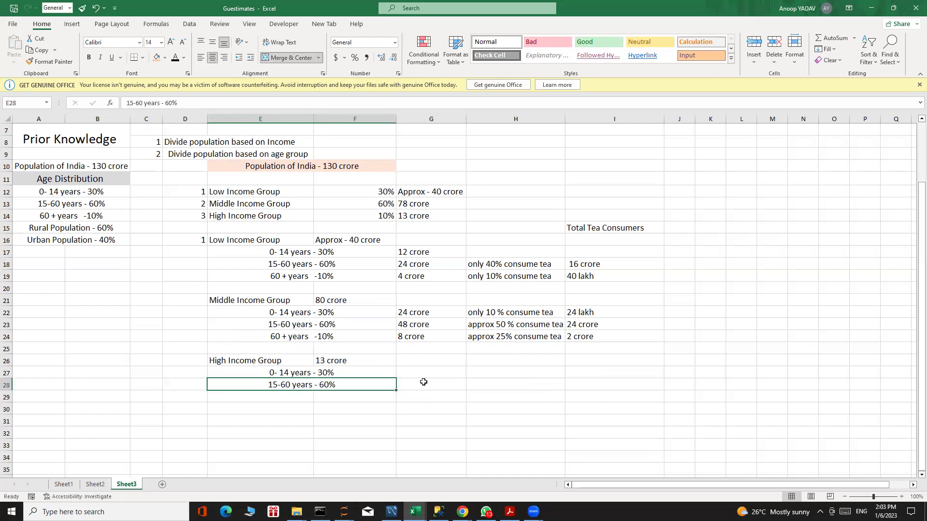
For the high income 15-60 years group, enter the population "8 crore" in G28 and "only 10% consume tea" in H28
{"action": "left_click", "coordinate": [432, 384]}
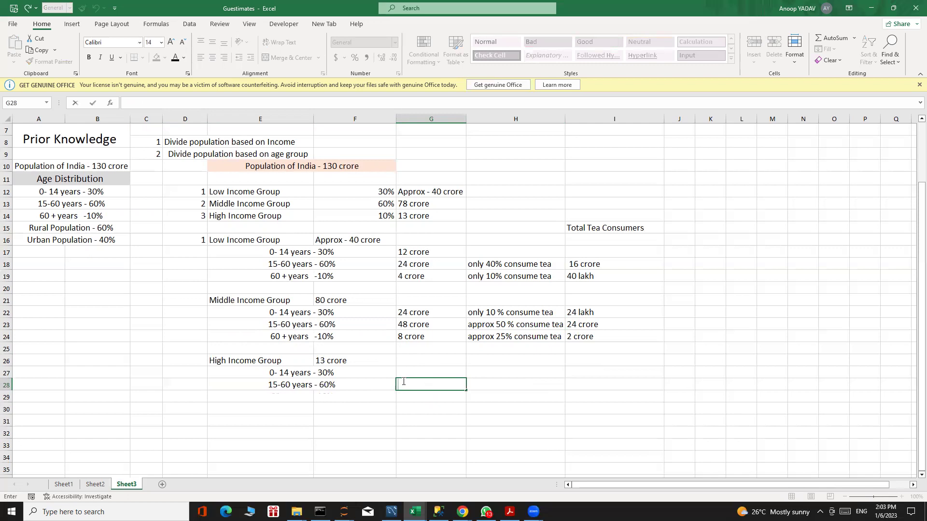
{"action": "type", "text": "8 crore"}
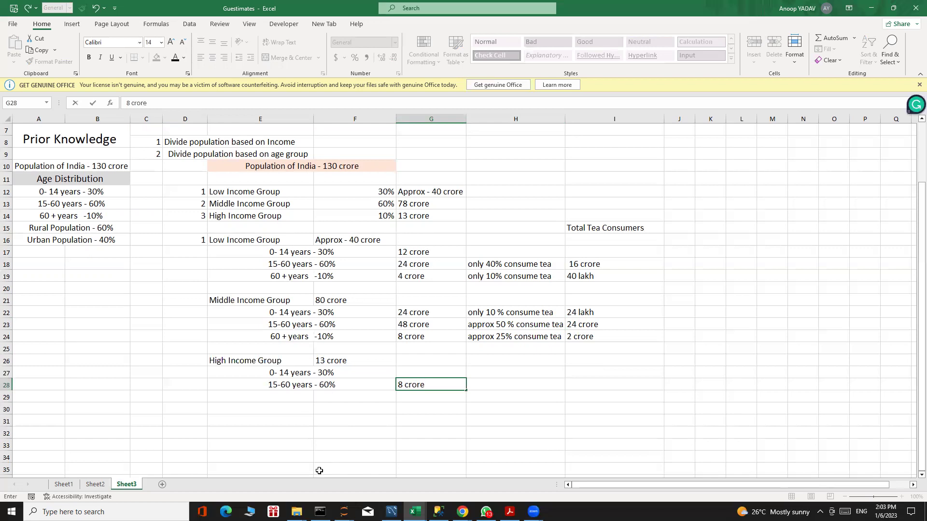
{"action": "left_click", "coordinate": [490, 384]}
{"action": "double_click", "coordinate": [490, 384]}
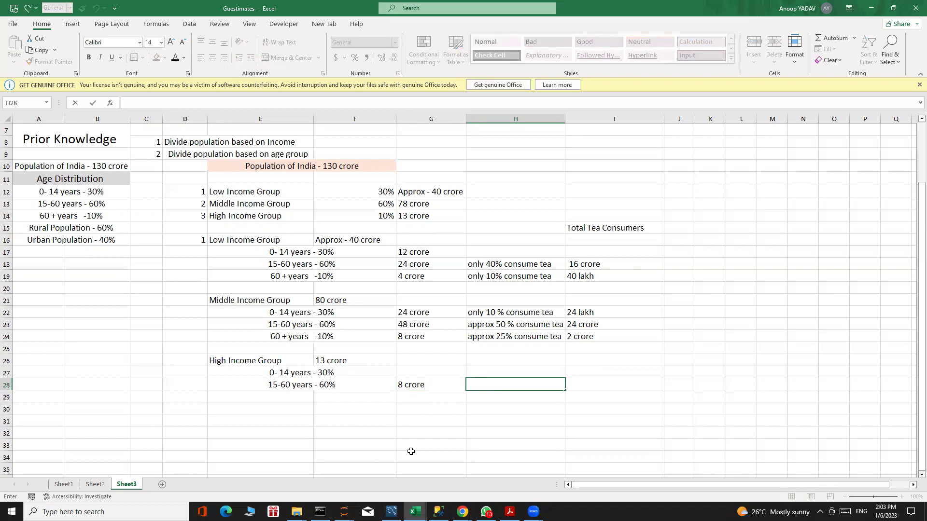
{"action": "type", "text": "onl"}
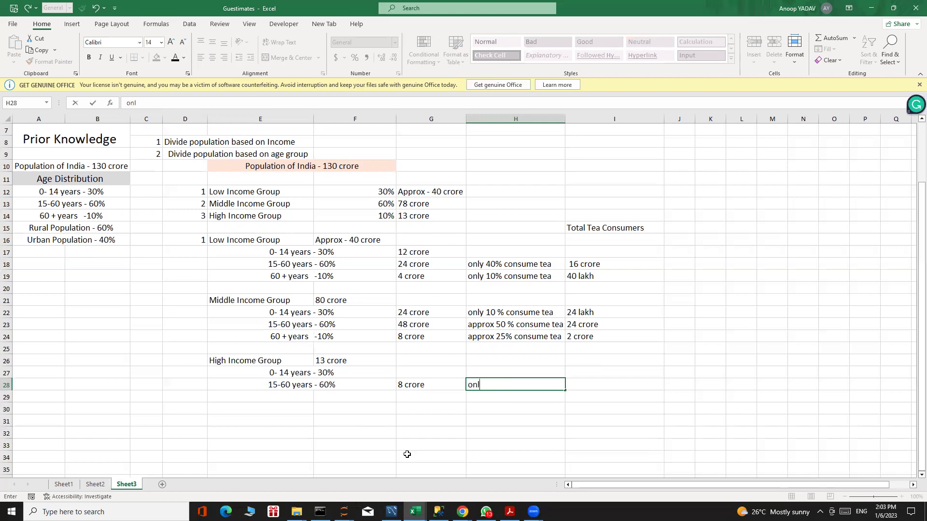
{"action": "type", "text": "y 10% consume tea"}
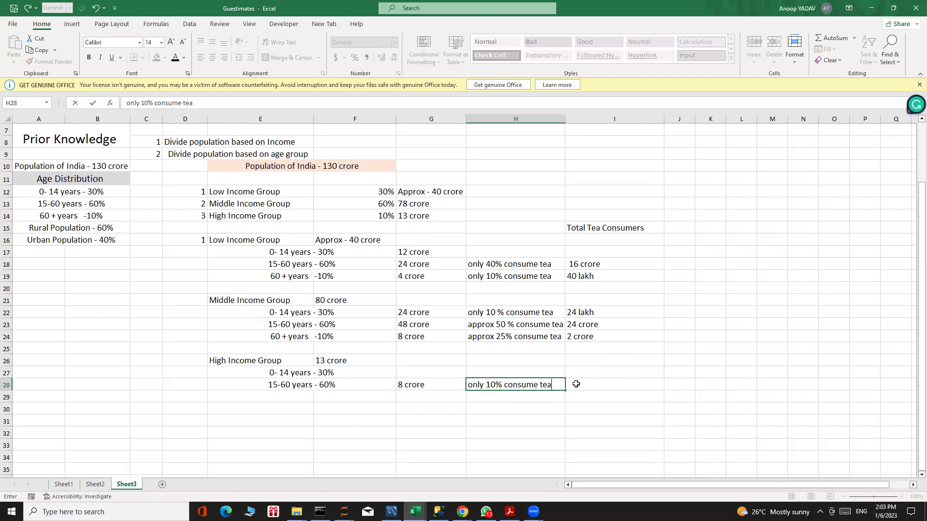
Enter "80 lakh" in I28 as the tea consumers of the high income 15-60 years group
{"action": "left_click", "coordinate": [588, 383]}
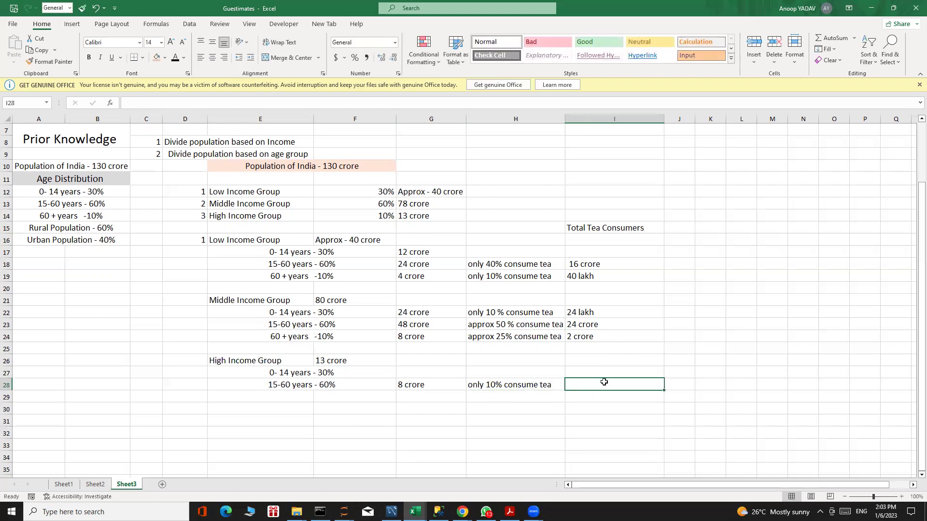
{"action": "double_click", "coordinate": [601, 387]}
{"action": "left_click", "coordinate": [602, 386]}
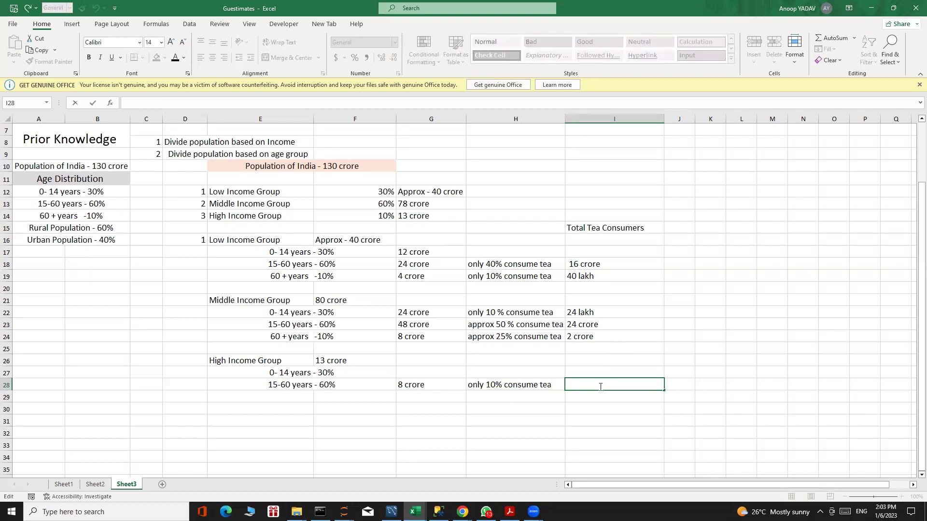
{"action": "type", "text": "80"}
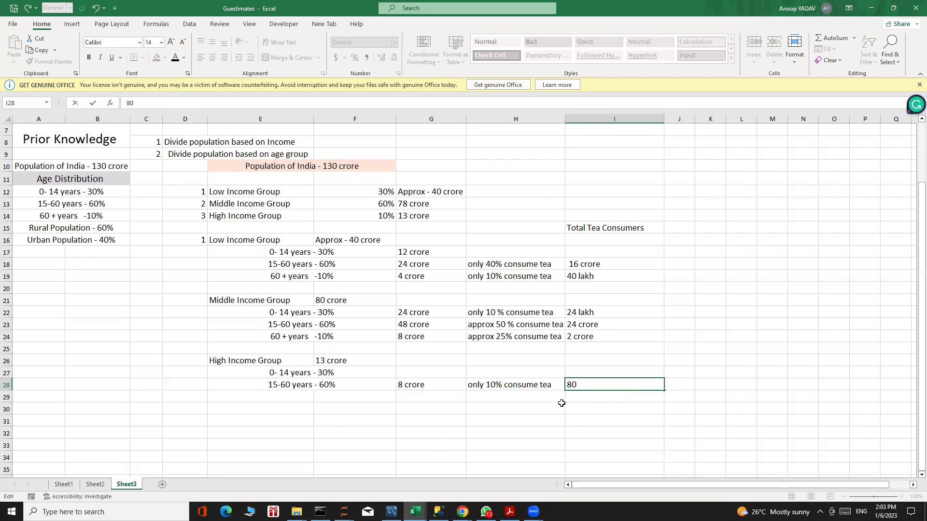
{"action": "type", "text": "lakh"}
Copy the "60 + years -10%" label from E19 into E29
{"action": "left_click", "coordinate": [275, 397]}
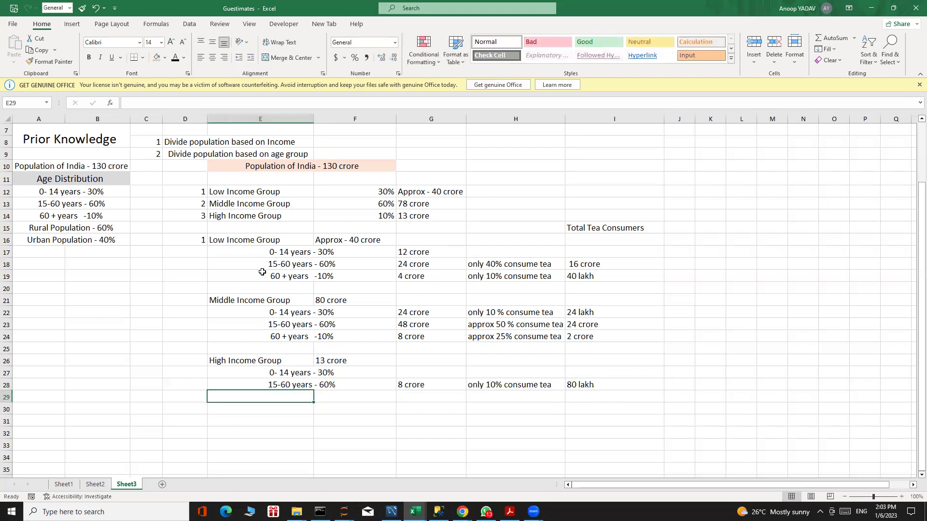
{"action": "left_click", "coordinate": [286, 277]}
{"action": "key", "text": "ctrl+c"}
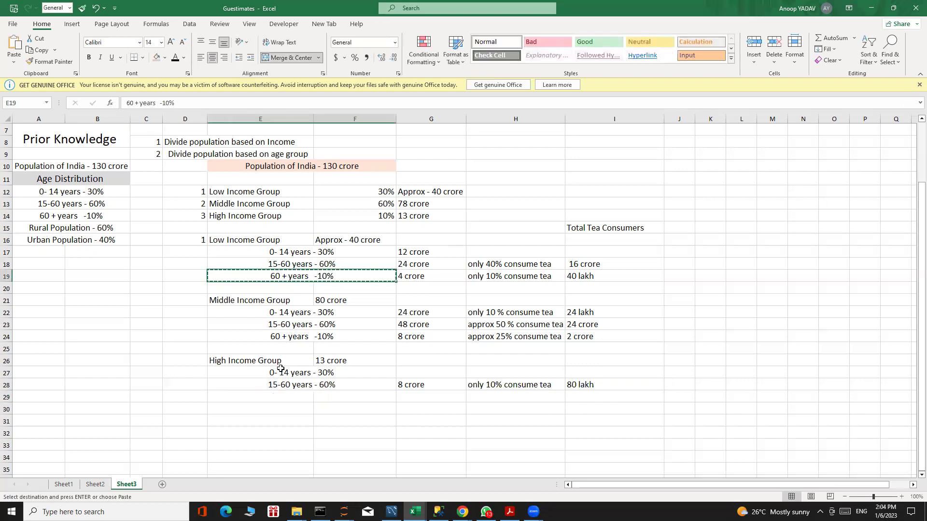
{"action": "left_click", "coordinate": [283, 395]}
{"action": "key", "text": "ctrl+v"}
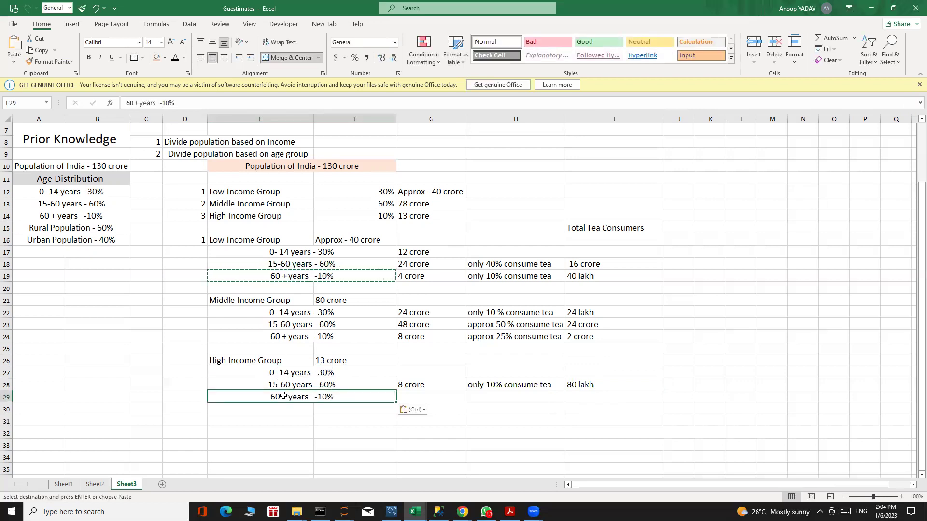
Enter "1.3 crore" in G29 as the population of the high income 60+ years group
{"action": "left_click", "coordinate": [430, 396]}
{"action": "key", "text": "Escape"}
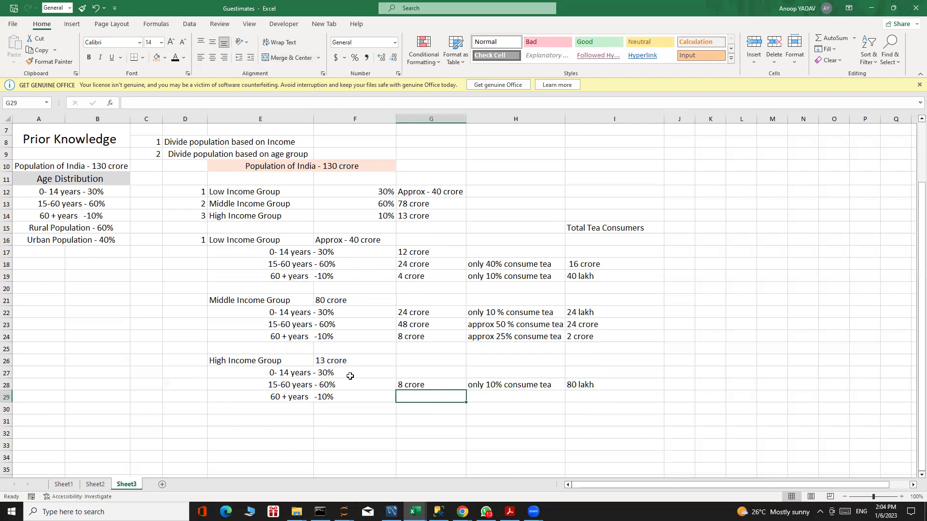
{"action": "type", "text": "1."}
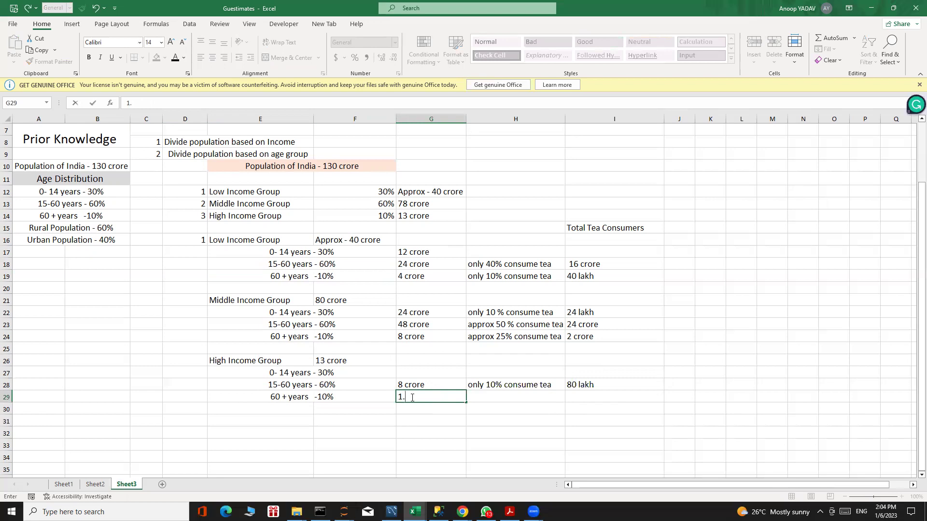
{"action": "type", "text": "3 crore"}
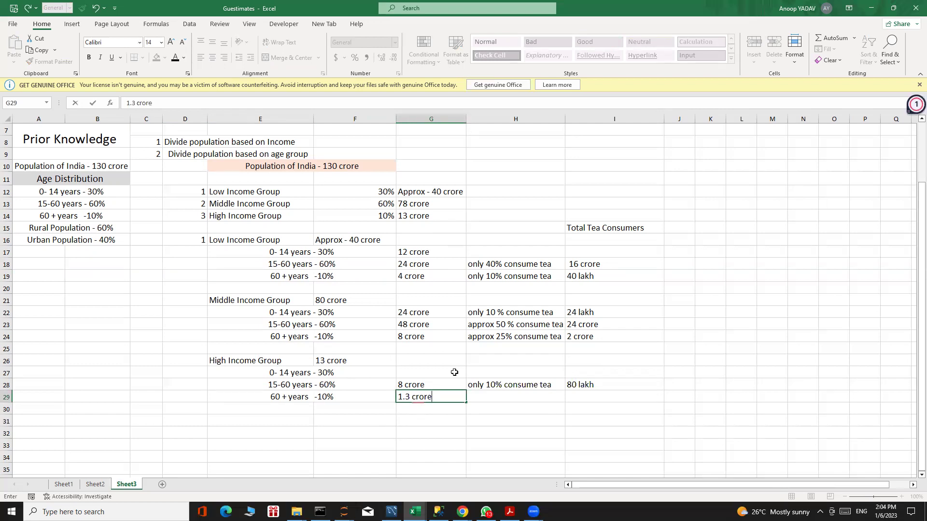
{"action": "left_click", "coordinate": [509, 396]}
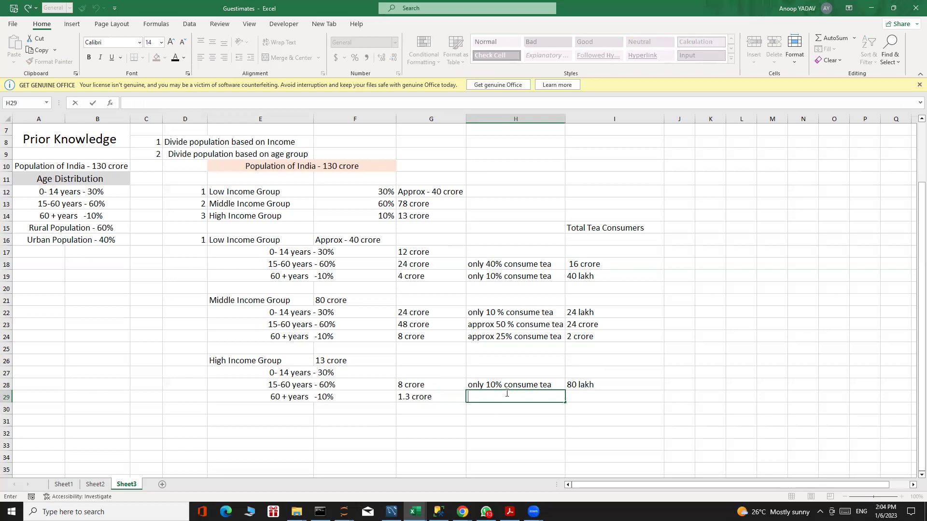
{"action": "scroll", "coordinate": [504, 395], "scroll_direction": "down", "scroll_amount": 1}
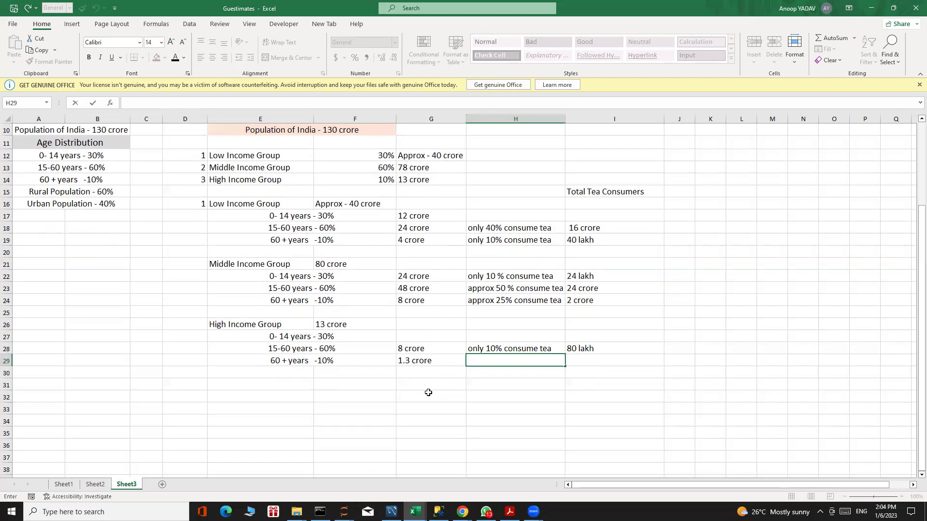
{"action": "left_click", "coordinate": [522, 372]}
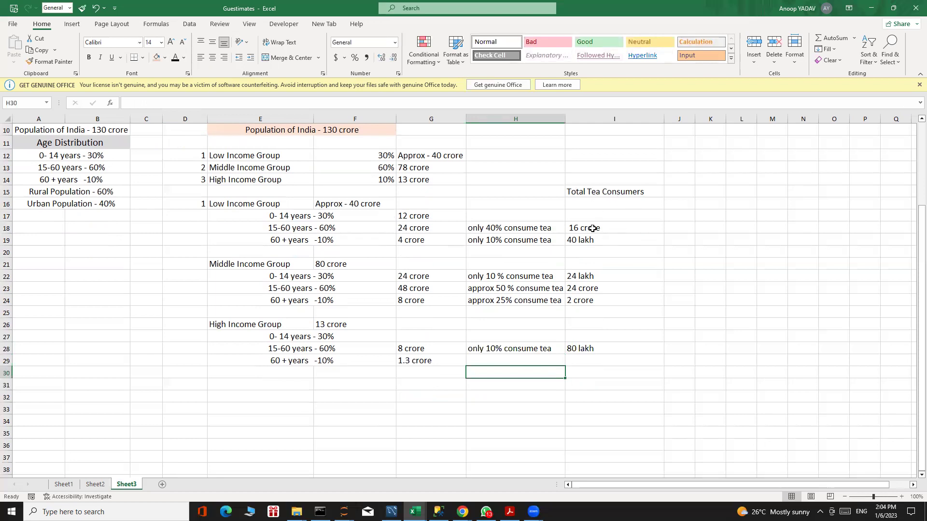
Enter "Approx 43.5 crore tea consumers" in I30 as the overall total below the Total Tea Consumers figures
{"action": "left_click_drag", "start_coordinate": [596, 192], "coordinate": [624, 372]}
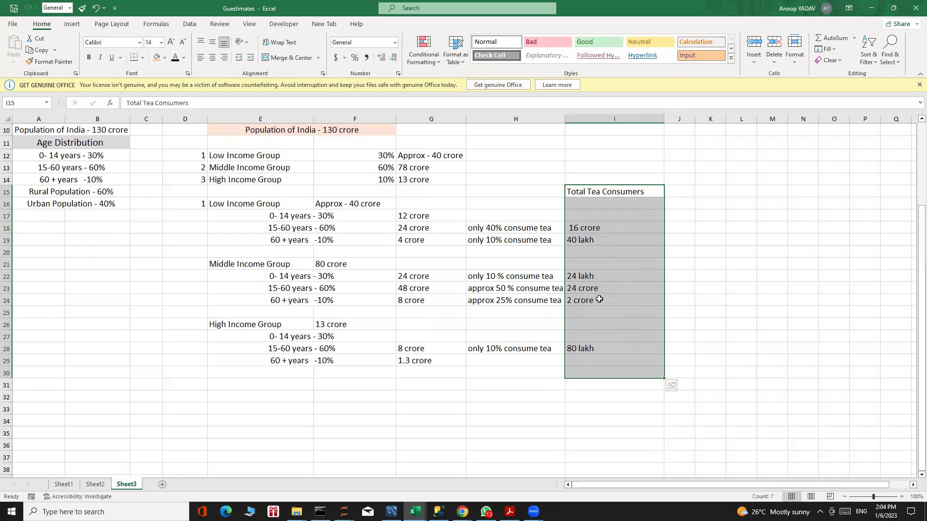
{"action": "double_click", "coordinate": [527, 382]}
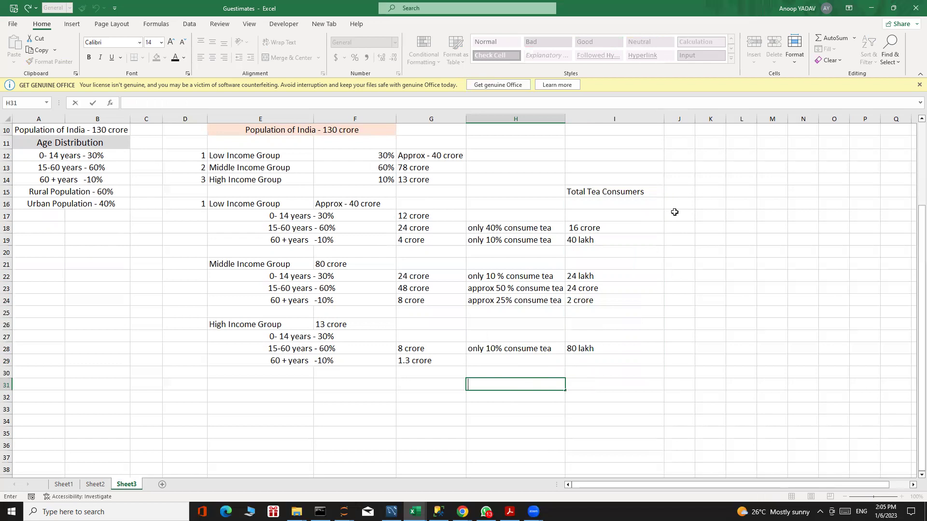
{"action": "left_click", "coordinate": [579, 371]}
{"action": "type", "text": "4"}
{"action": "key", "text": "BackSpace"}
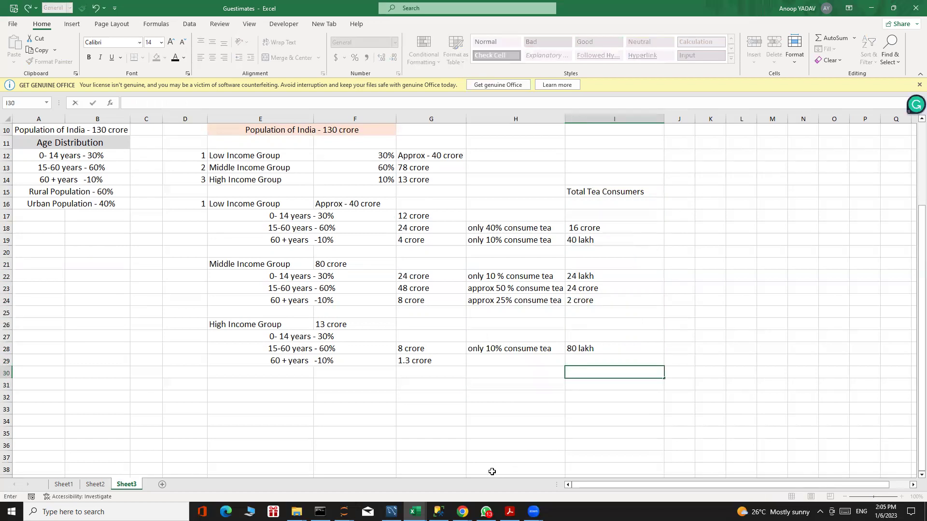
{"action": "type", "text": "Approx 43.5 crore "}
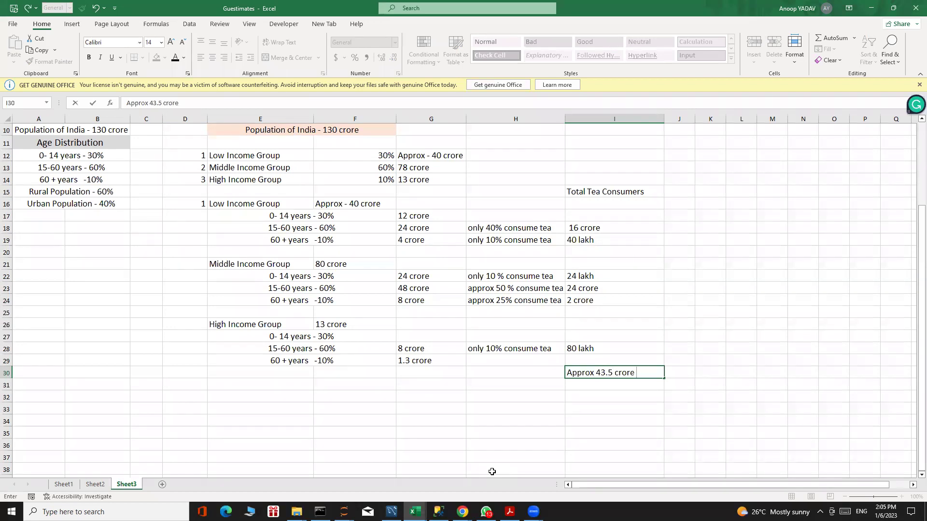
{"action": "type", "text": "tea consumers"}
{"action": "left_click", "coordinate": [597, 368]}
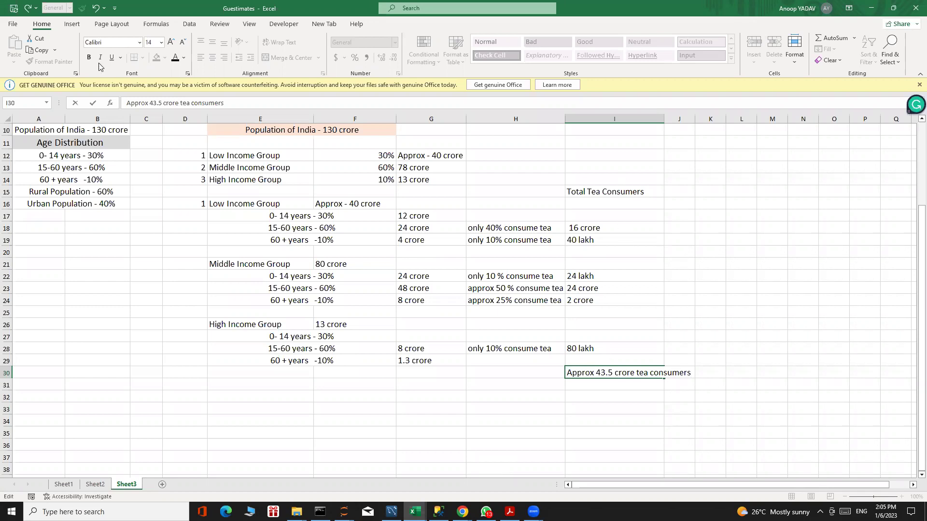
{"action": "left_click", "coordinate": [286, 434]}
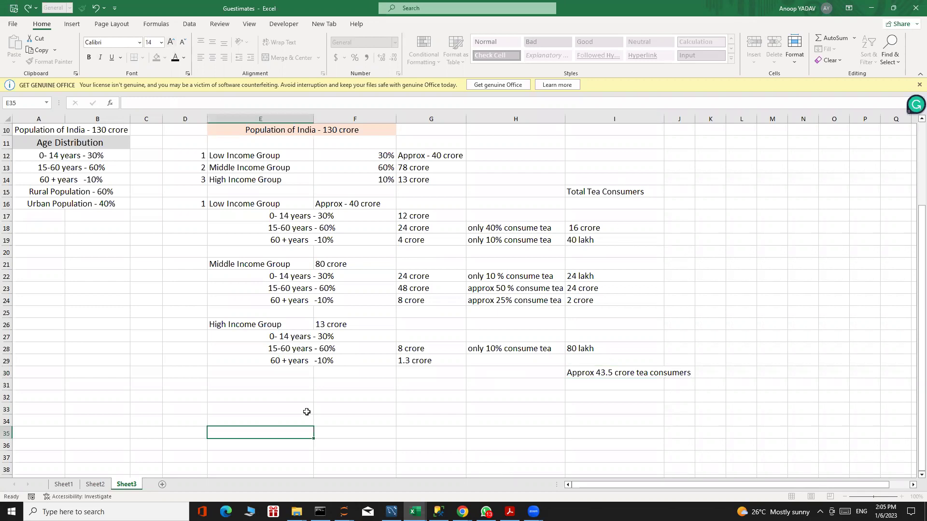
Highlight the total tea consumers cell I30 with a light orange fill
{"action": "left_click", "coordinate": [627, 372]}
{"action": "left_click", "coordinate": [165, 58]}
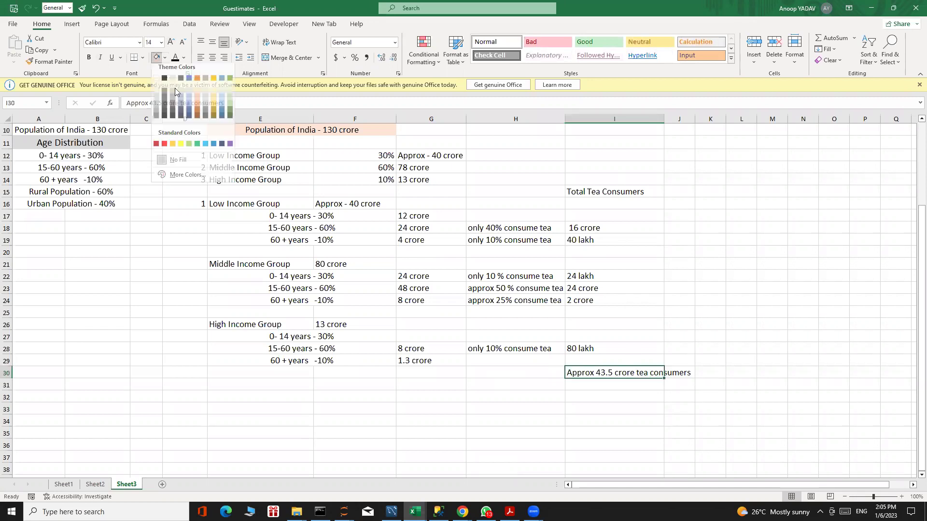
{"action": "left_click", "coordinate": [197, 101]}
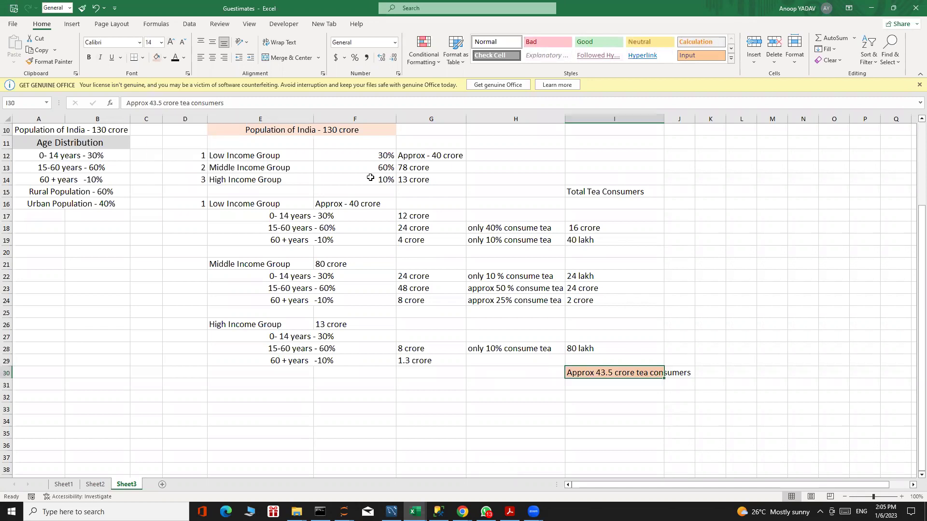
{"action": "left_click", "coordinate": [645, 313]}
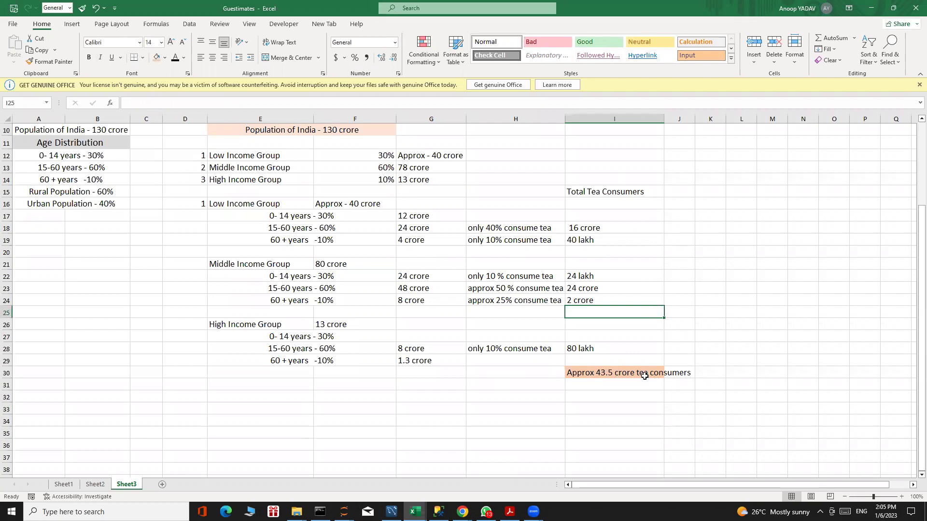
{"action": "scroll", "coordinate": [326, 231], "scroll_direction": "up", "scroll_amount": 3}
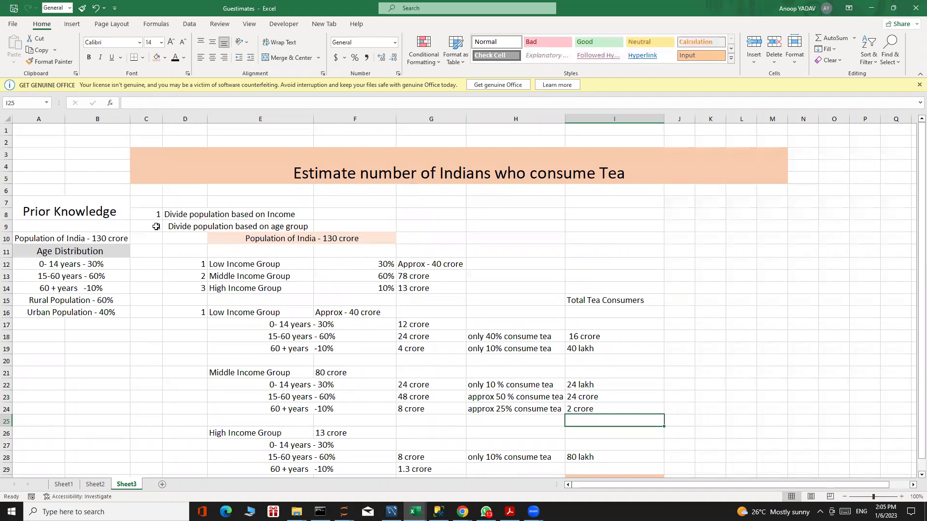
{"action": "scroll", "coordinate": [271, 271], "scroll_direction": "down", "scroll_amount": 1}
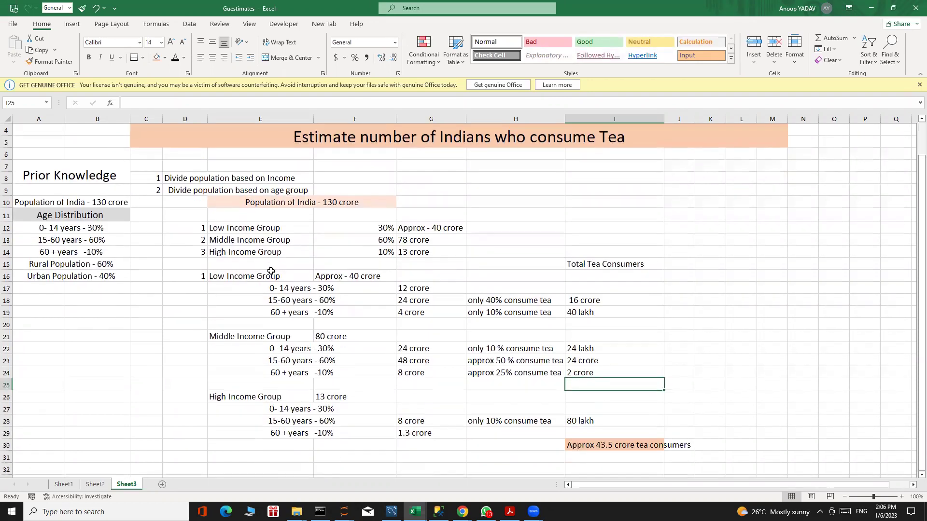
{"action": "scroll", "coordinate": [271, 271], "scroll_direction": "down", "scroll_amount": 1}
{"action": "scroll", "coordinate": [269, 263], "scroll_direction": "up", "scroll_amount": 1}
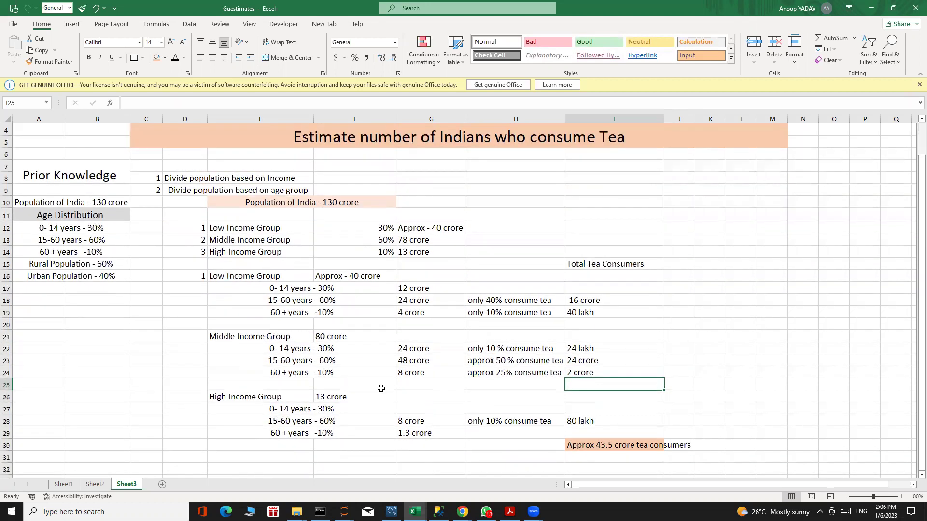